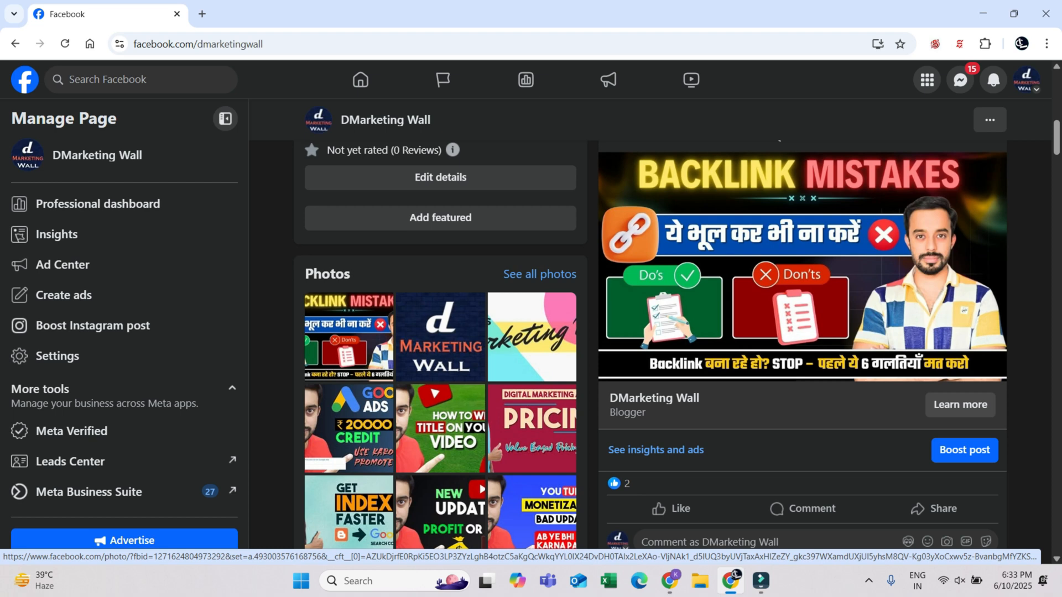
scroll(531, 332, "up", 1)
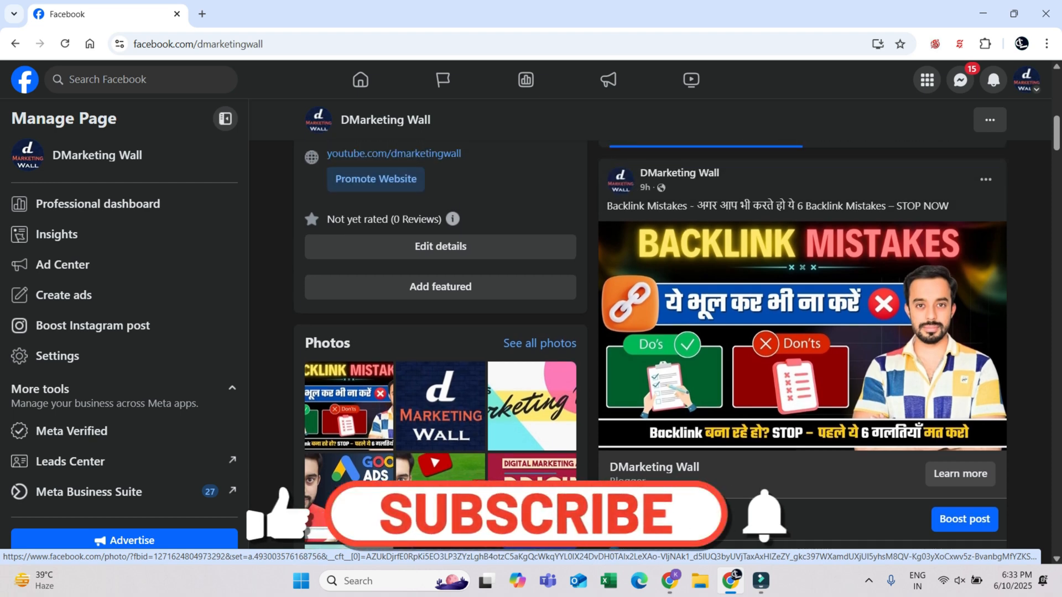
scroll(650, 369, "up", 3)
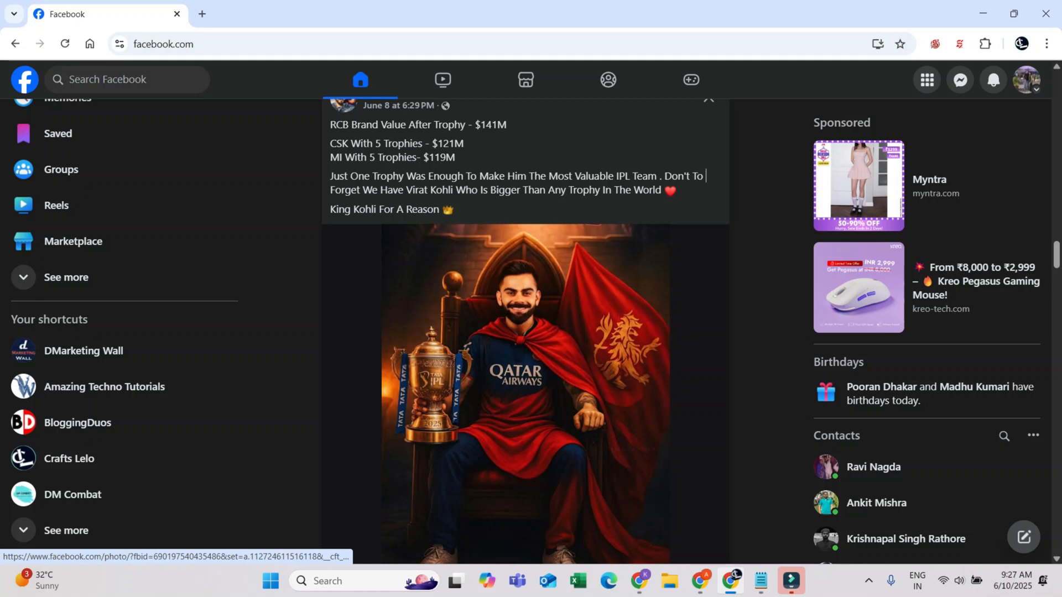
- Examine the RCB brand value post in the news feed, including its caption text, trophy image, and reaction, comment and share counts
scroll(525, 332, "up", 3)
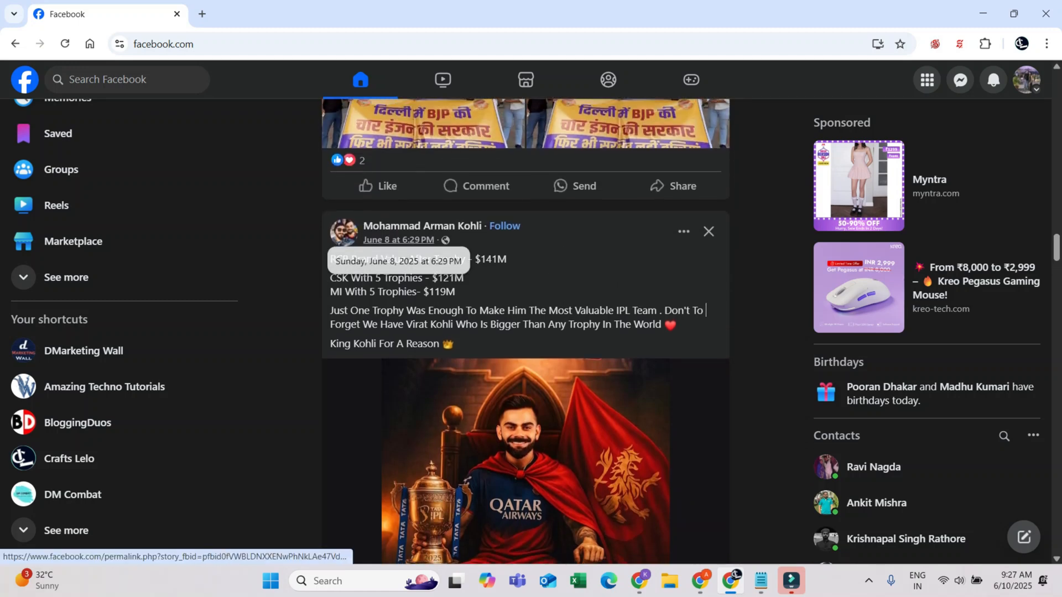
scroll(376, 243, "down", 1)
scroll(398, 175, "down", 2)
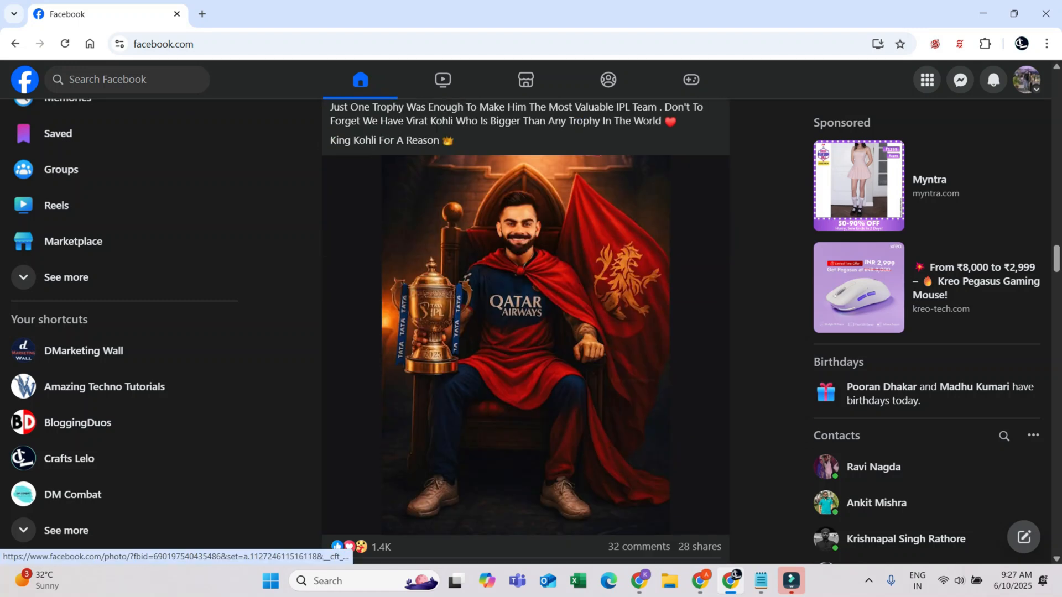
scroll(525, 331, "up", 2)
scroll(525, 332, "down", 3)
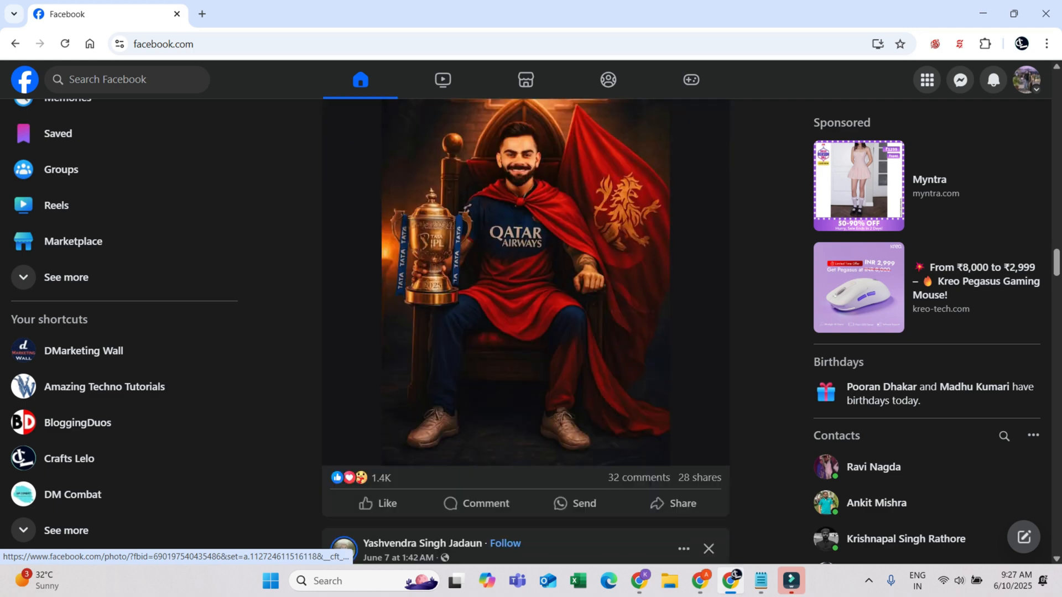
scroll(526, 332, "up", 1)
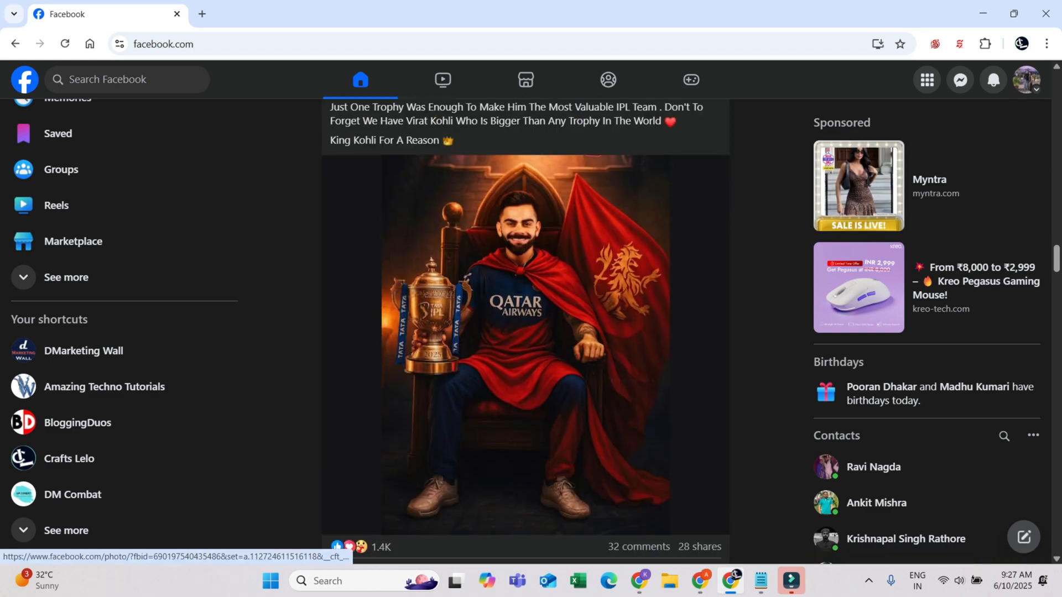
scroll(525, 332, "up", 1)
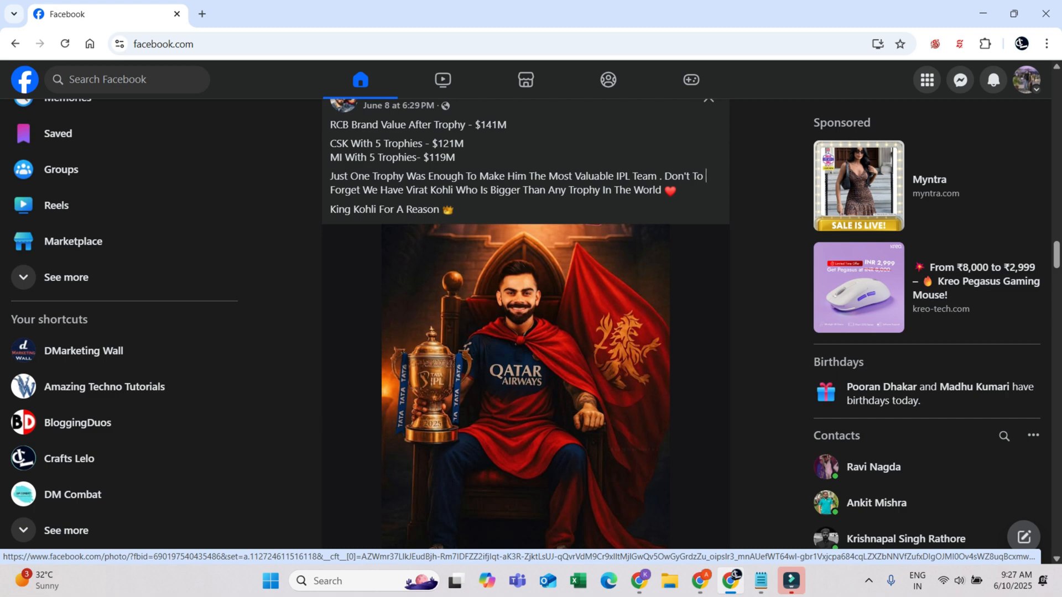
scroll(362, 476, "down", 2)
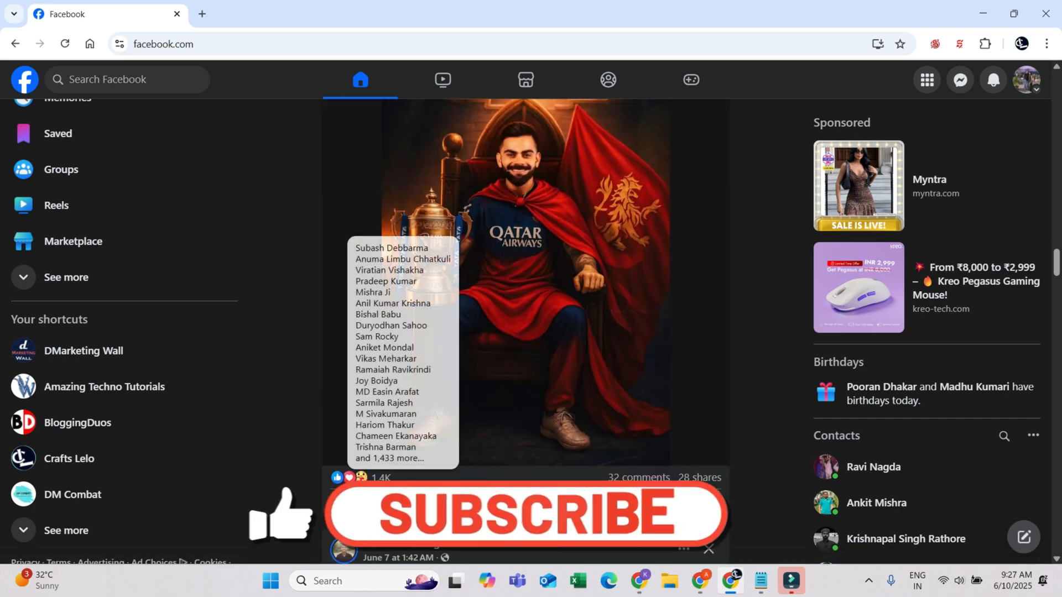
scroll(525, 332, "up", 2)
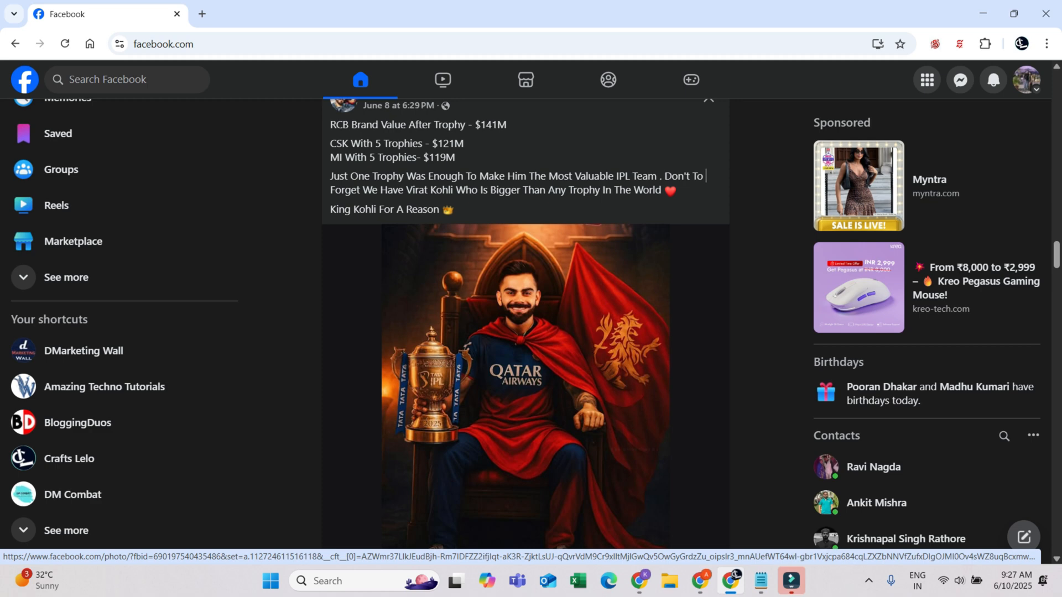
scroll(526, 332, "up", 1)
scroll(525, 332, "down", 2)
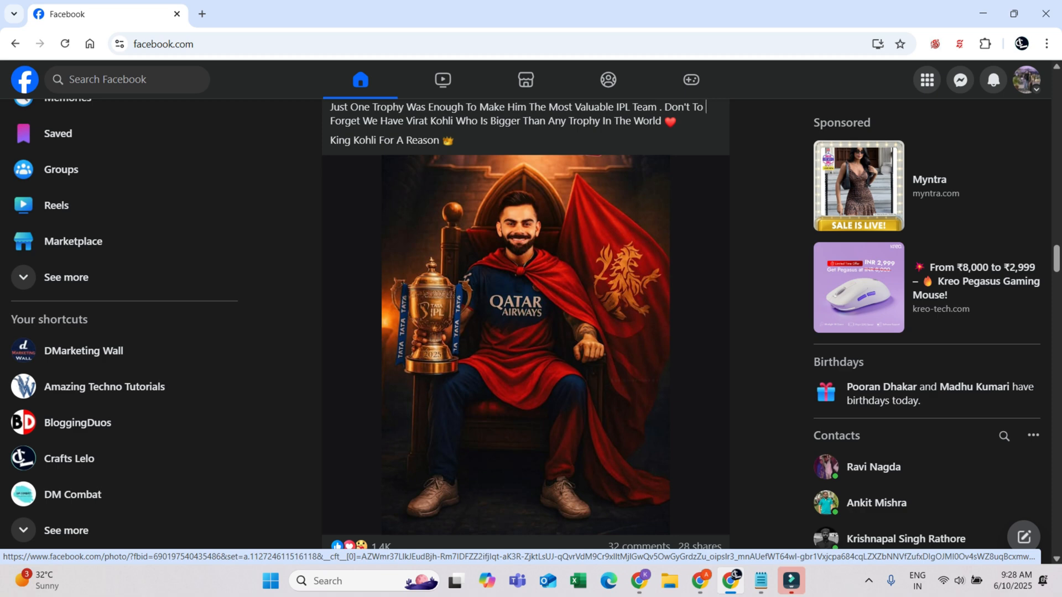
scroll(525, 332, "up", 1)
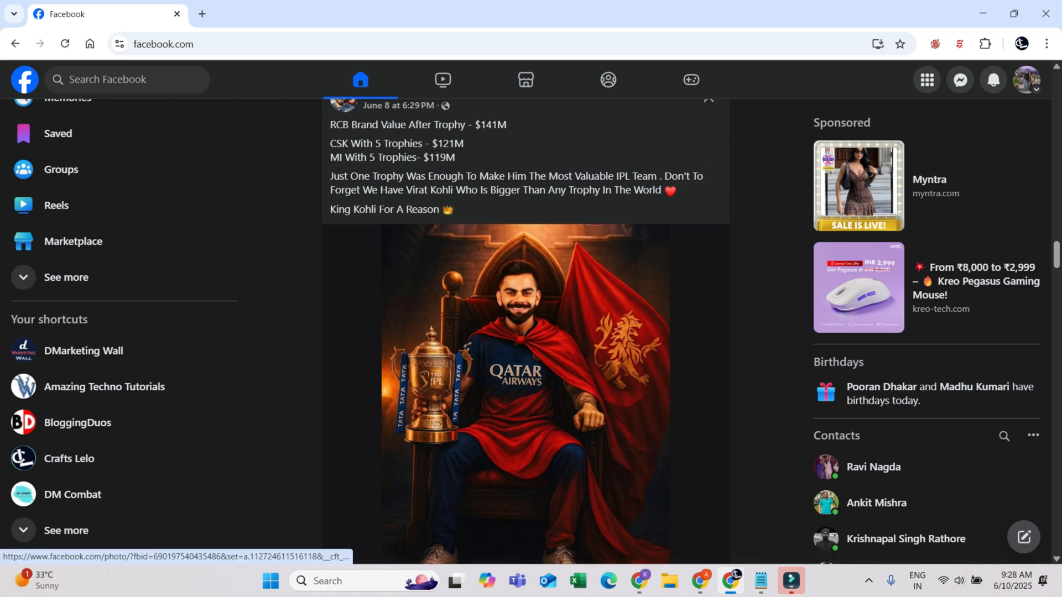
left_click_drag(330, 125, 454, 211)
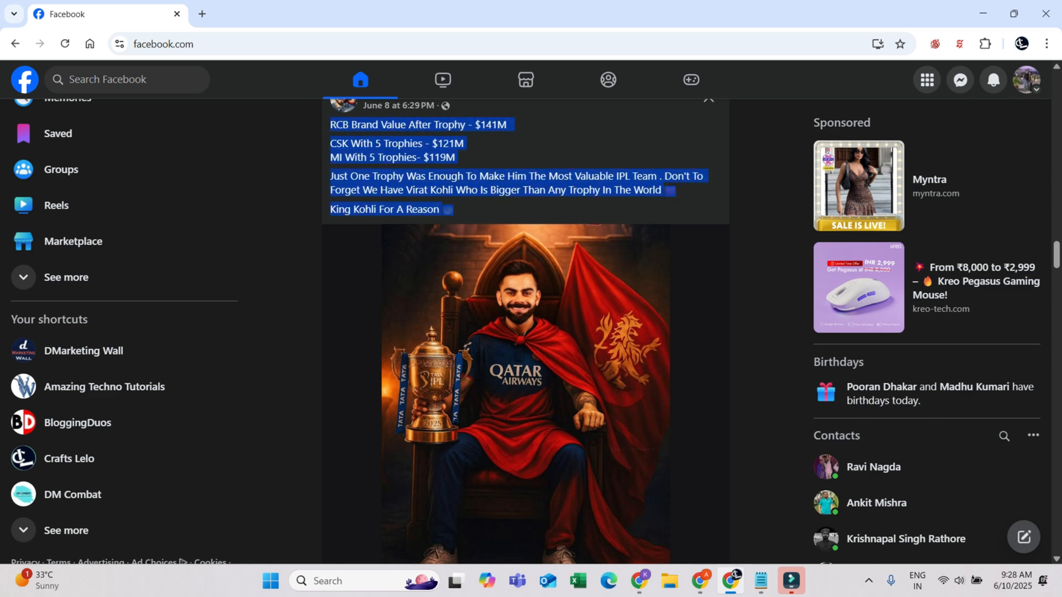
left_click(476, 211)
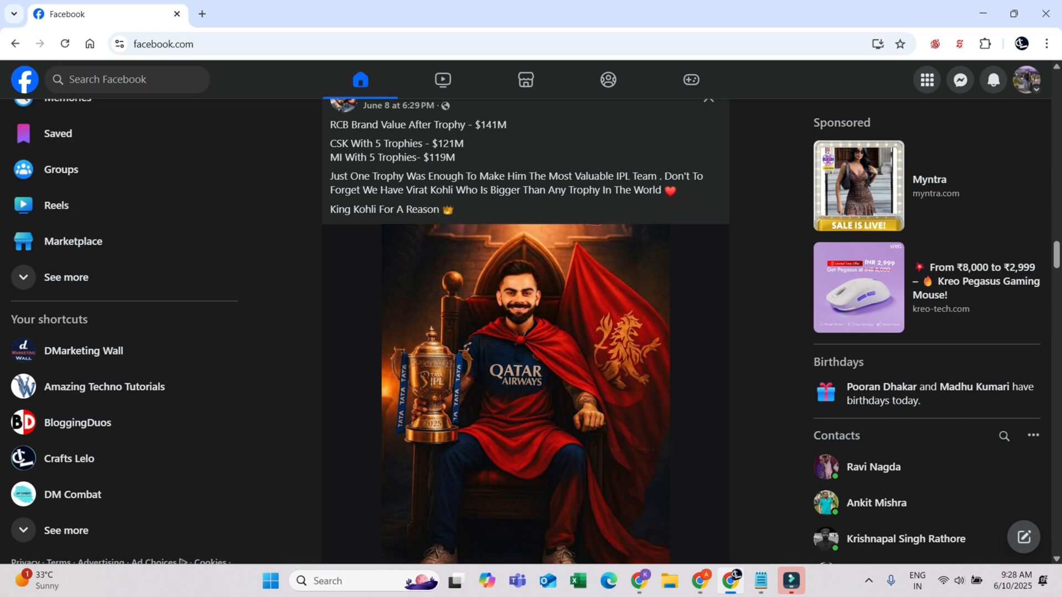
- Like the RCB brand value post with the throne and trophy image
scroll(525, 332, "down", 3)
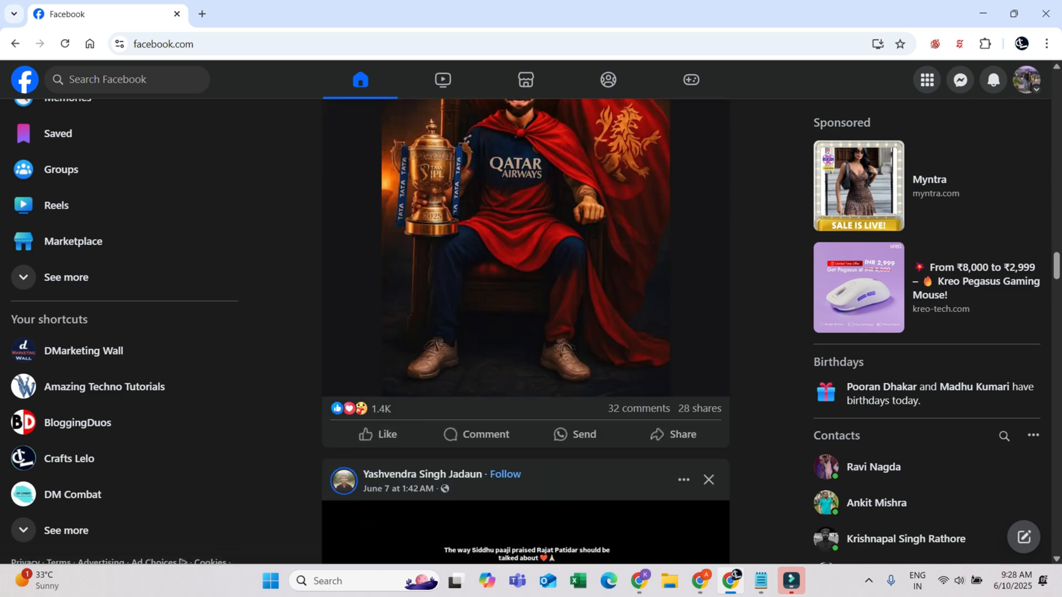
scroll(525, 277, "up", 1)
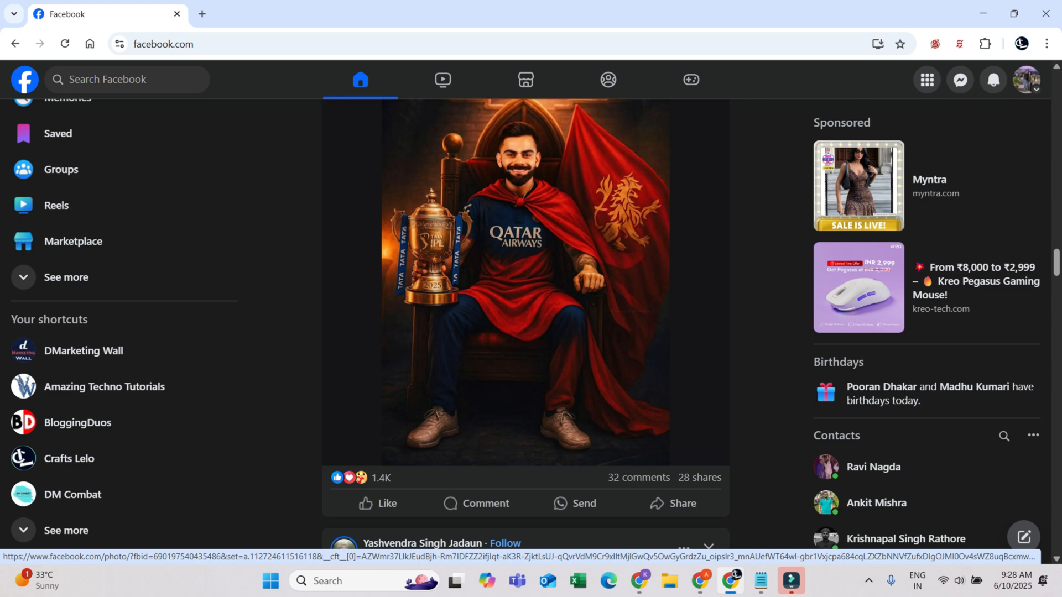
scroll(525, 276, "up", 1)
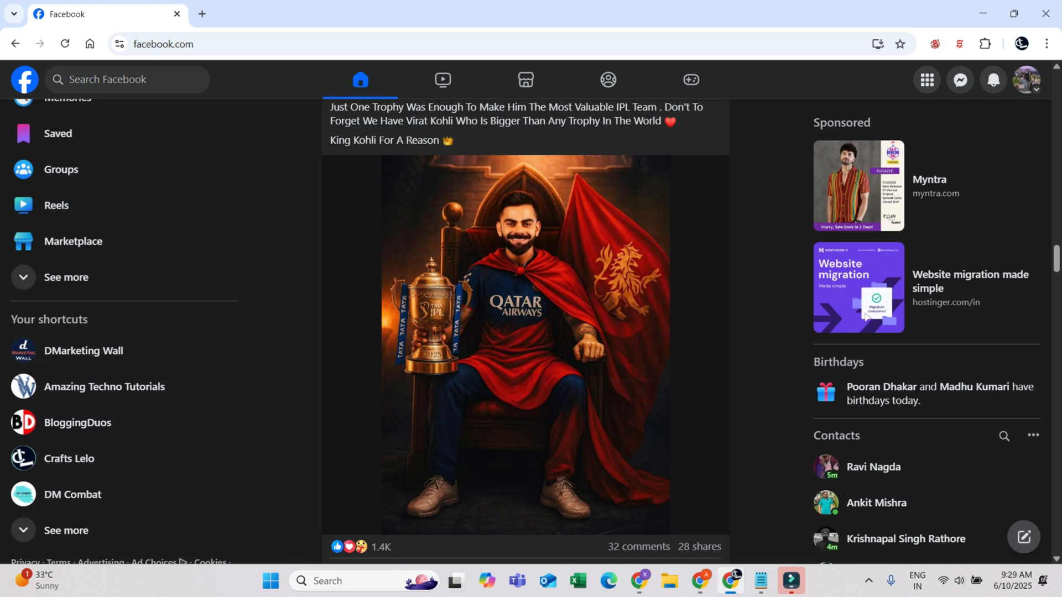
scroll(381, 477, "down", 1)
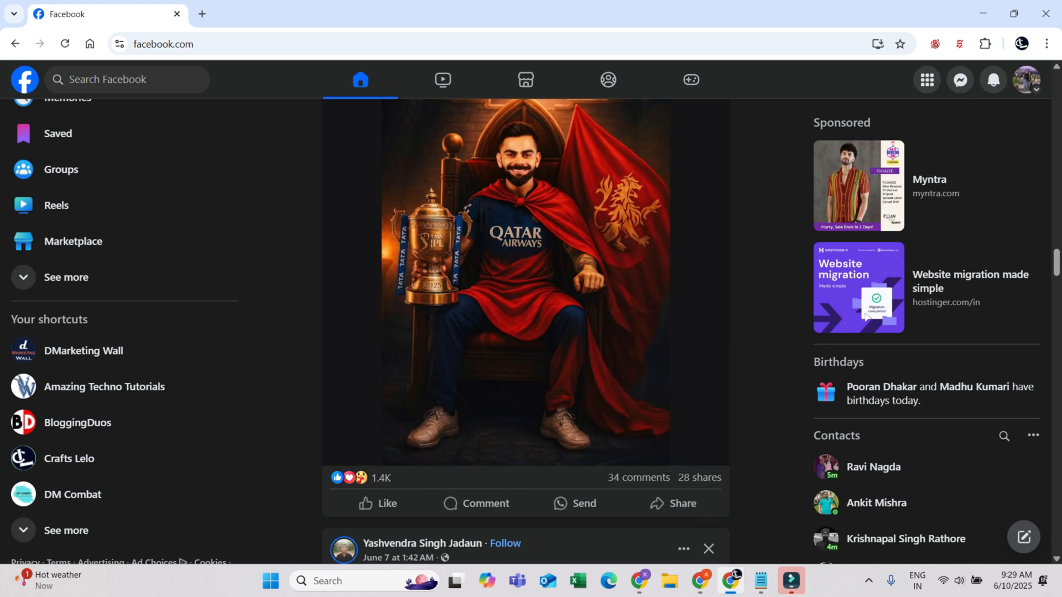
left_click(378, 503)
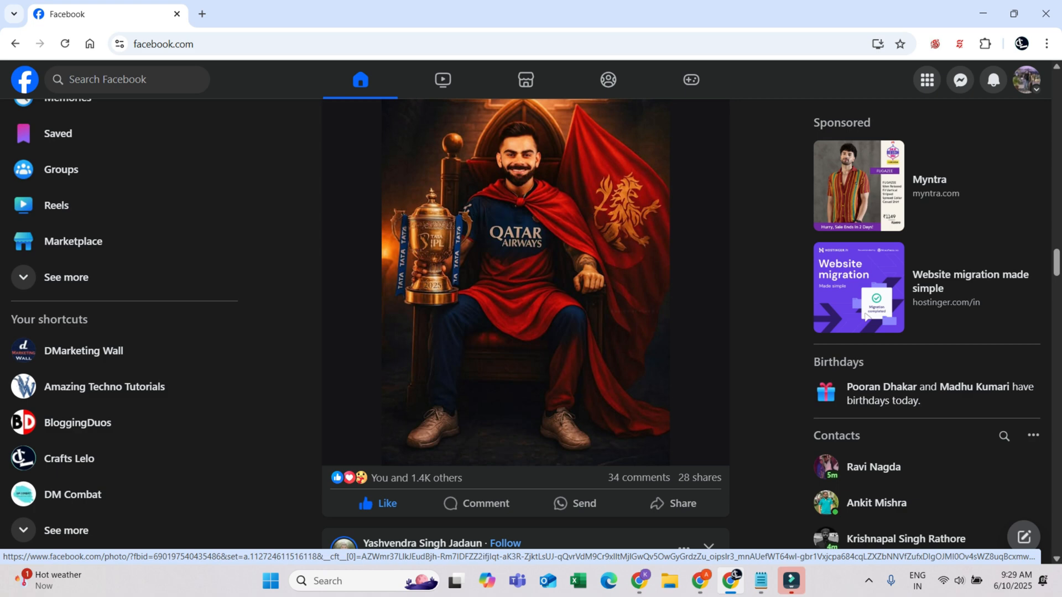
- Find the "Jersey No. 18 — the heartbeat of a nation" post further down the feed and examine its caption, image text and engagement counts
scroll(525, 276, "up", 1)
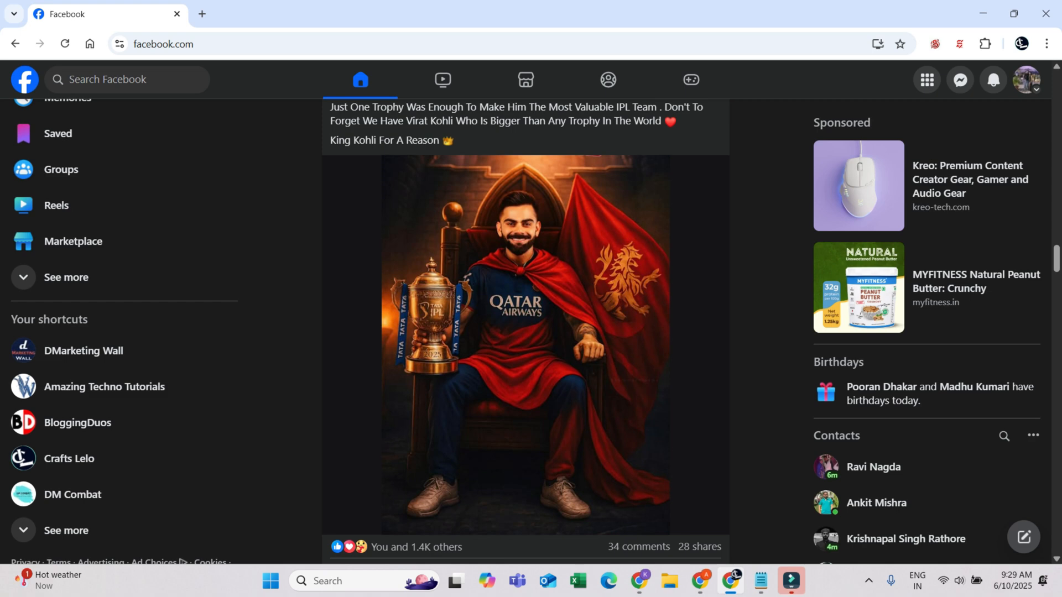
scroll(525, 332, "down", 6)
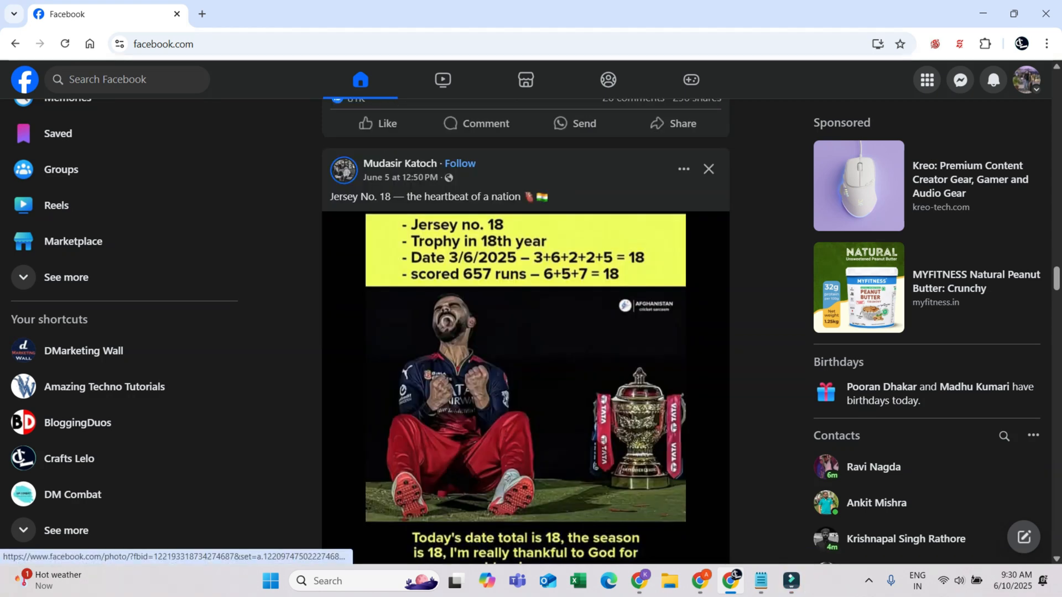
scroll(389, 418, "down", 3)
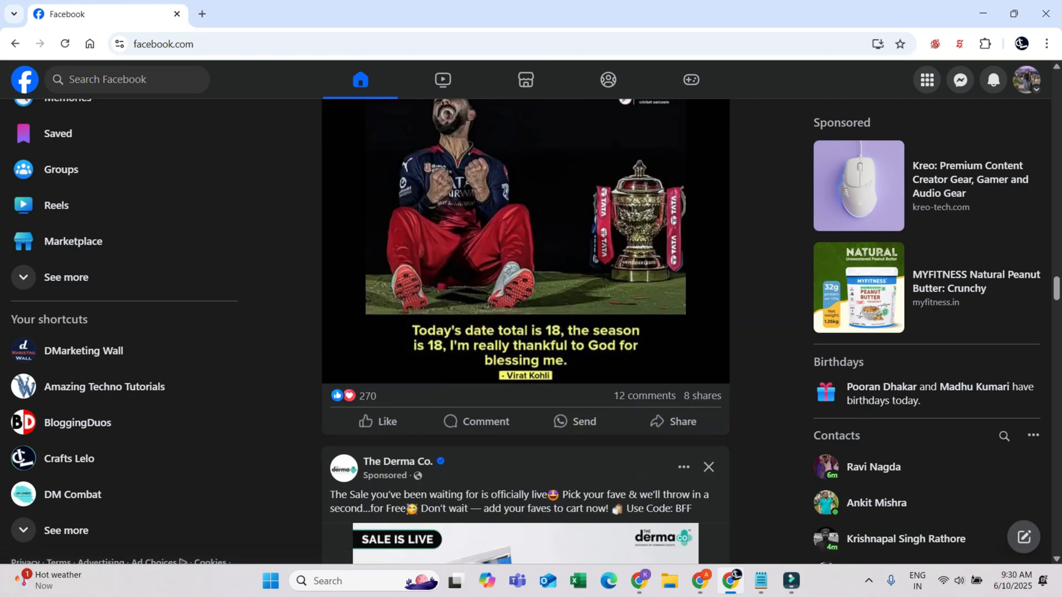
scroll(389, 418, "up", 2)
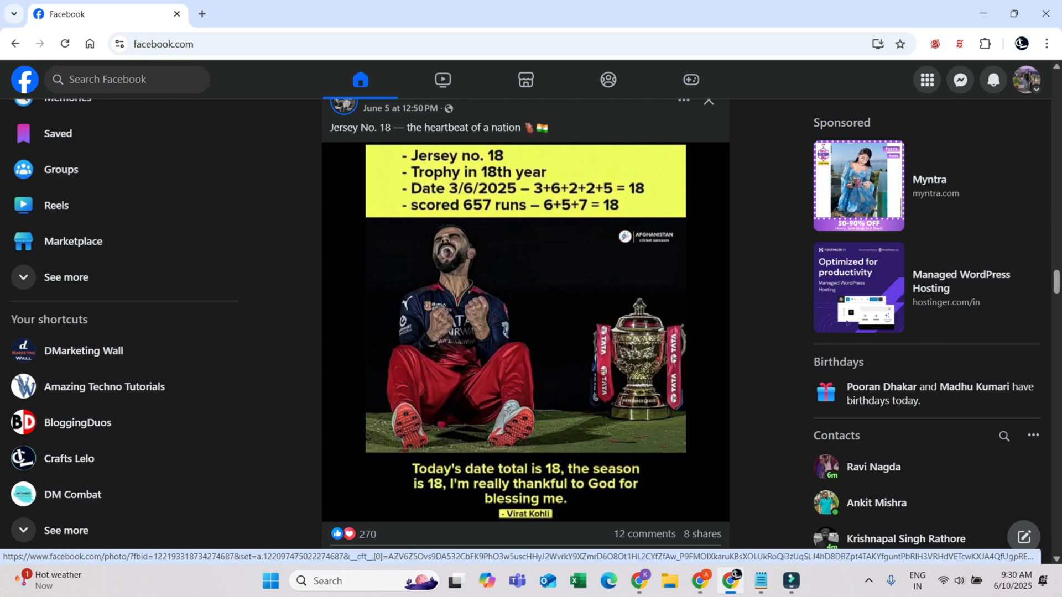
scroll(389, 418, "down", 1)
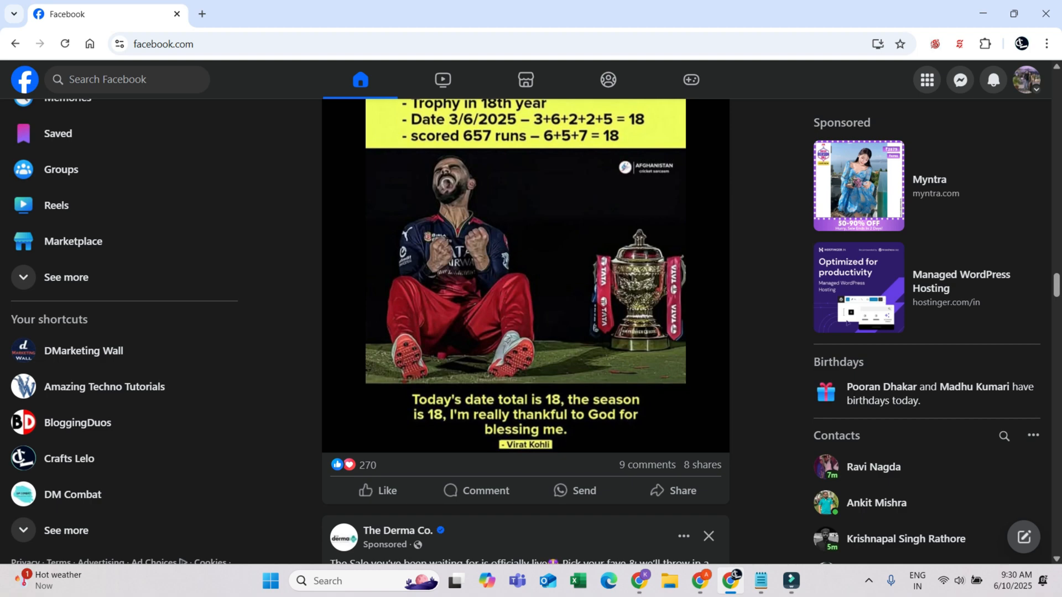
scroll(525, 276, "up", 1)
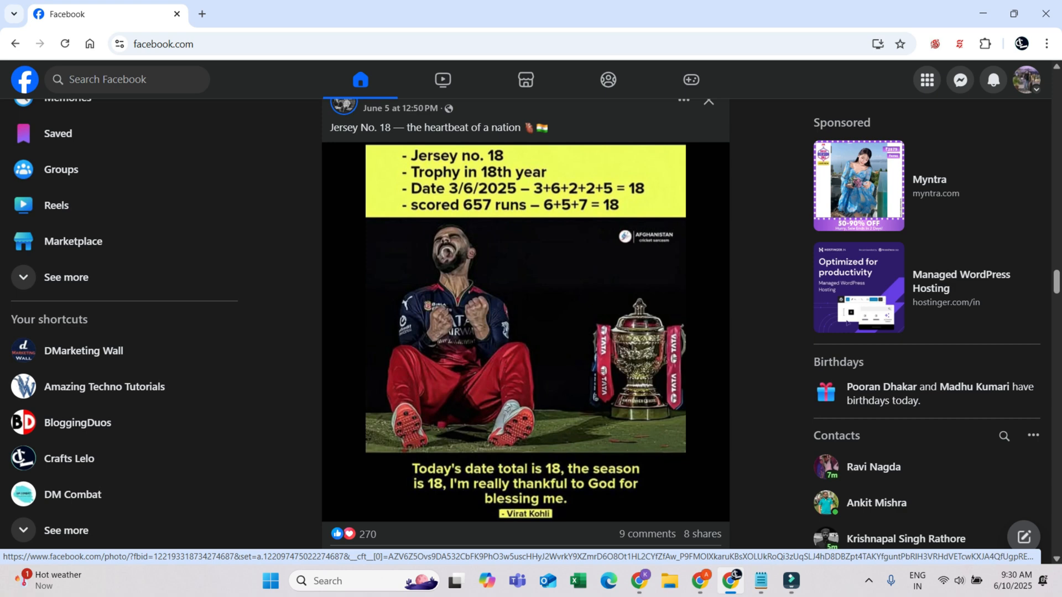
scroll(526, 324, "up", 1)
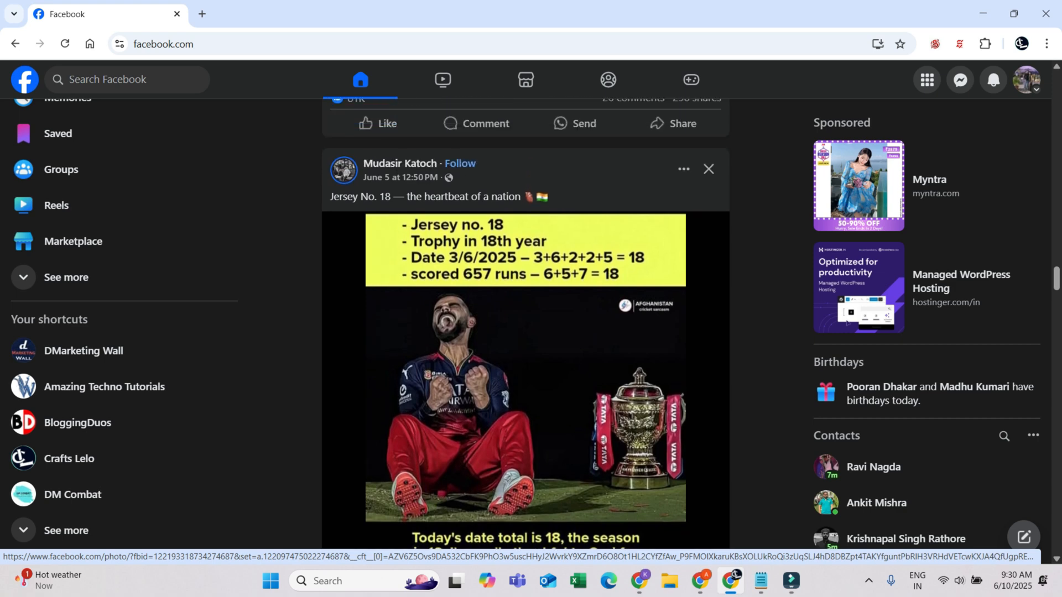
scroll(525, 332, "down", 1)
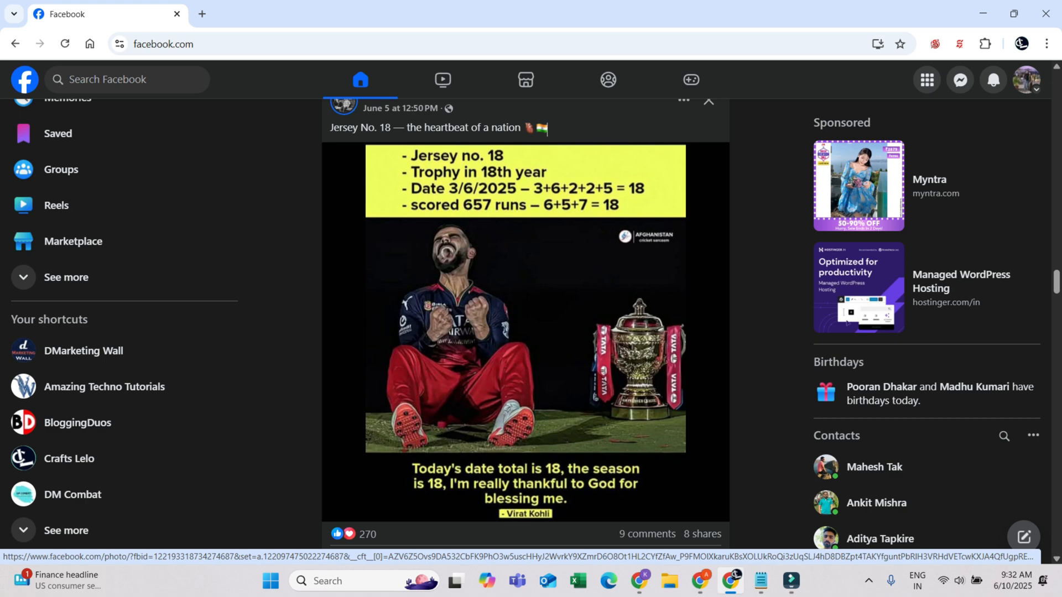
- Find the "5 years of discipline" multi-image post higher in the feed and examine its caption, hashtags, pictures and engagement counts
scroll(526, 332, "up", 5)
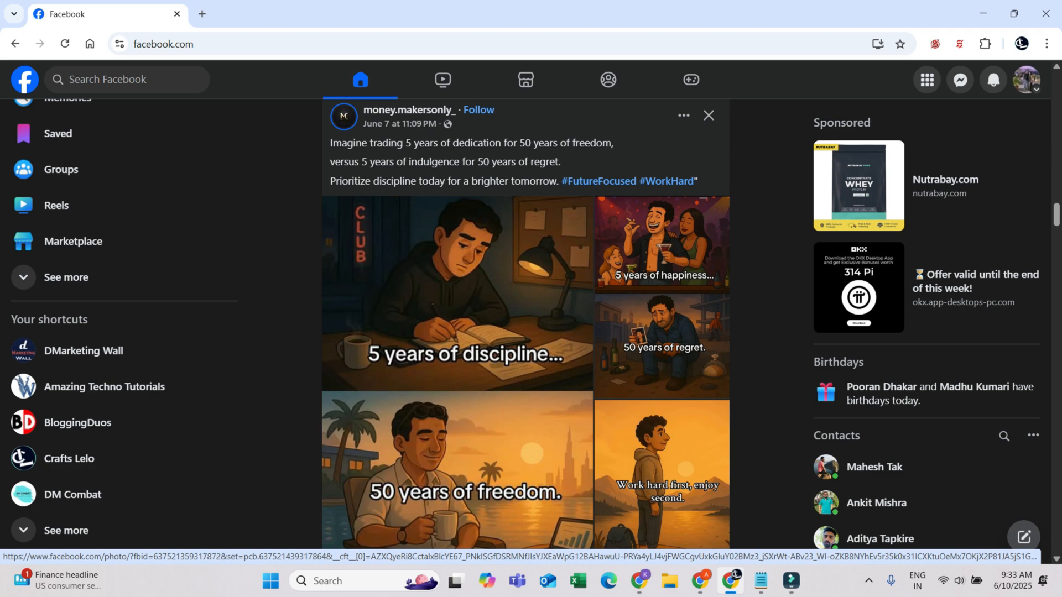
scroll(525, 332, "down", 1)
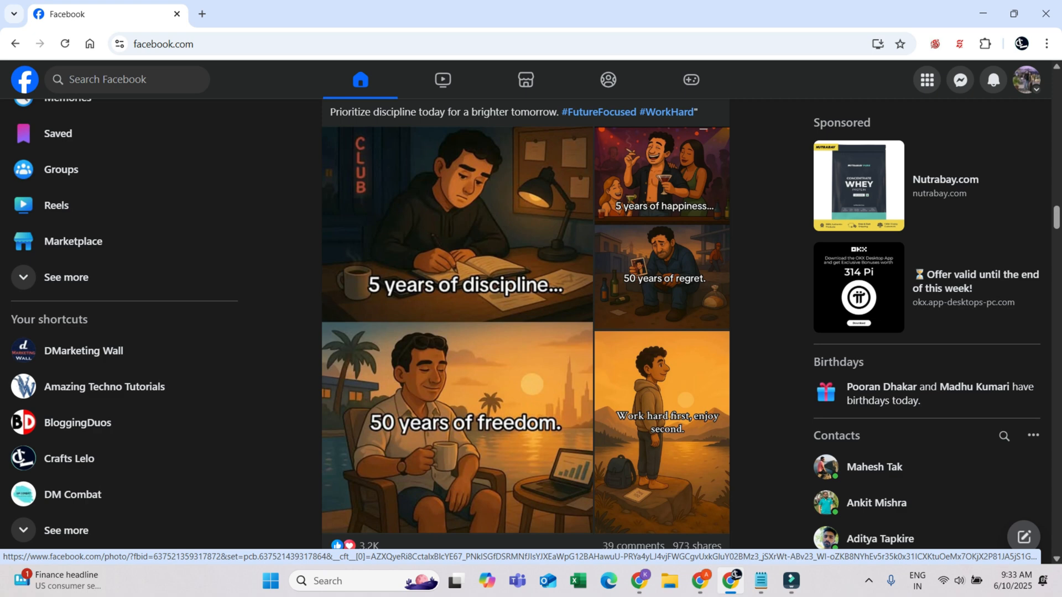
scroll(525, 332, "up", 1)
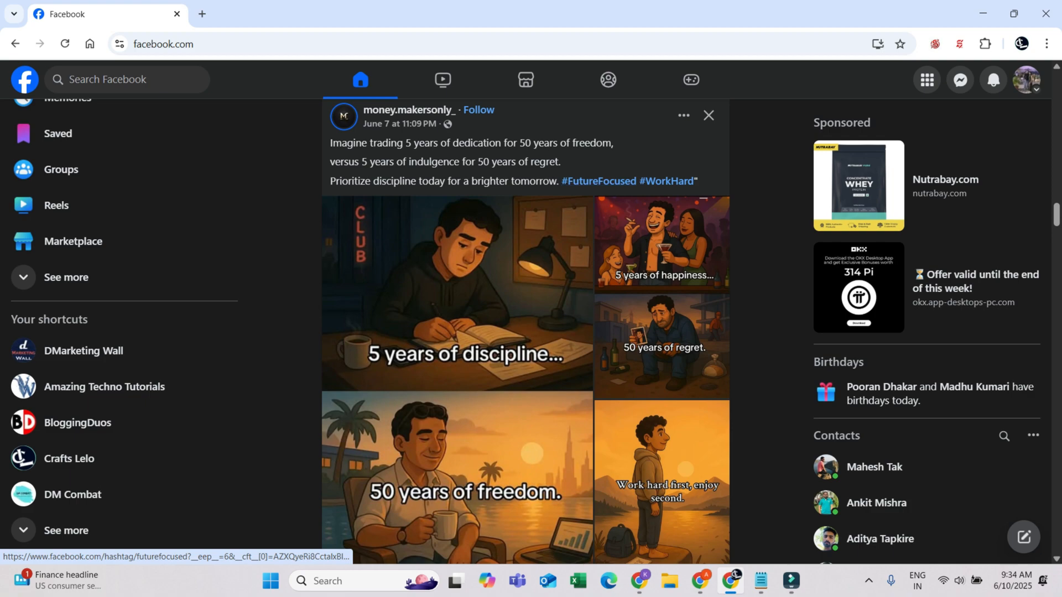
scroll(526, 330, "down", 3)
scroll(365, 338, "down", 2)
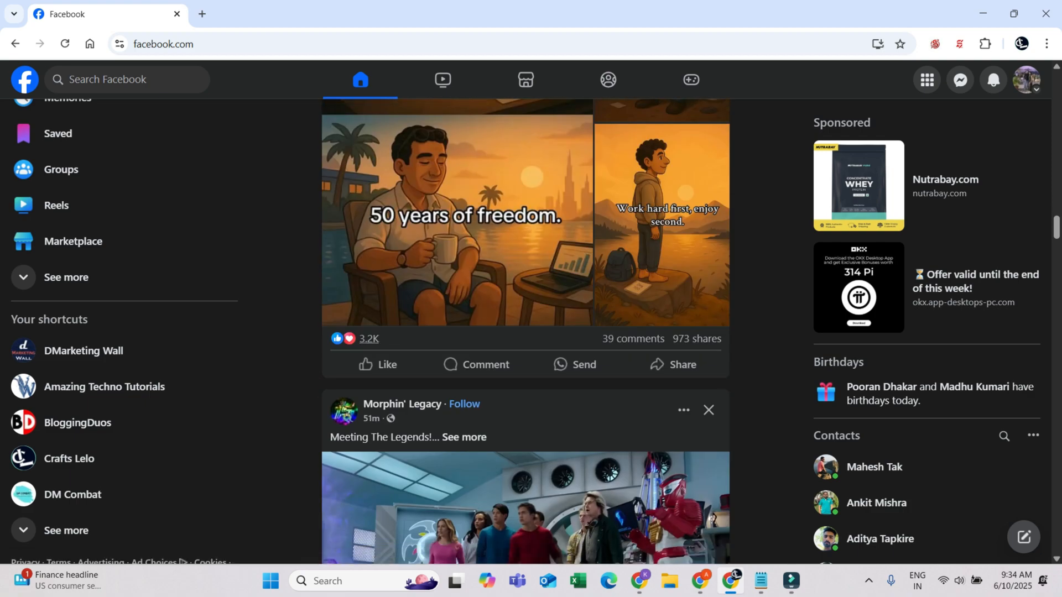
scroll(365, 338, "up", 5)
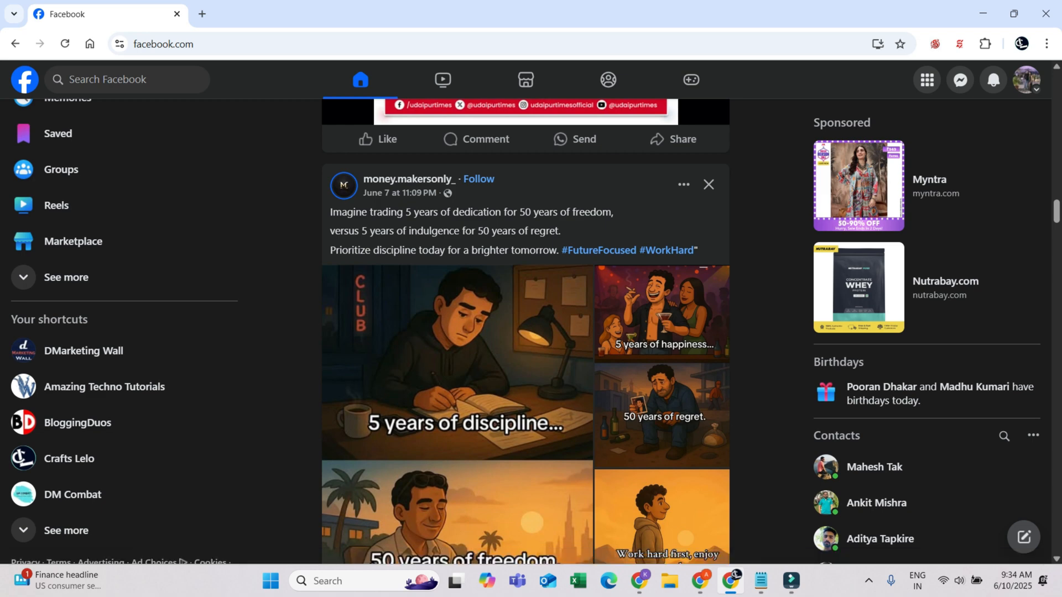
scroll(348, 499, "down", 3)
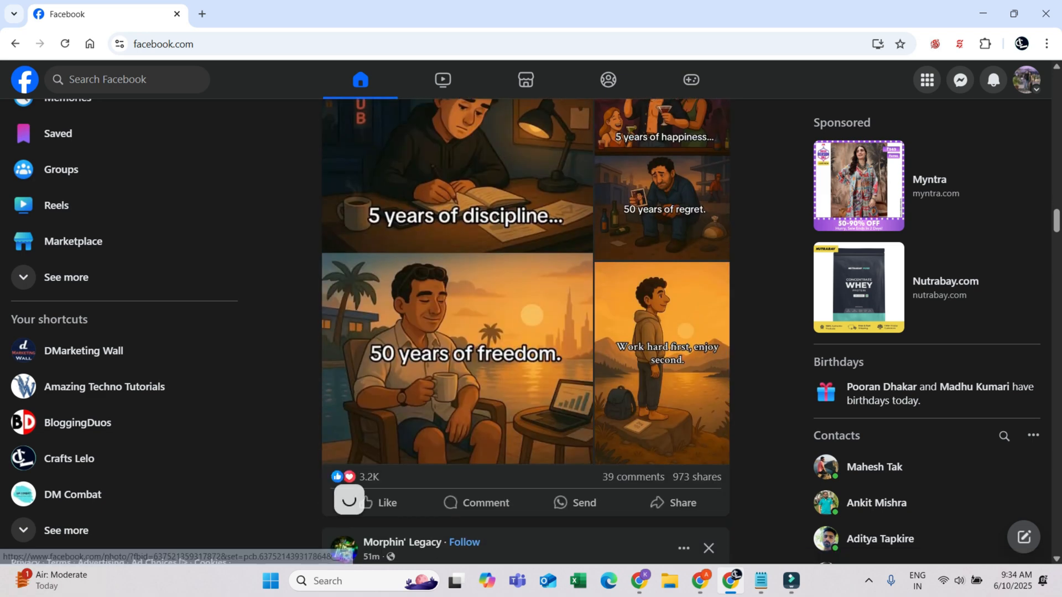
mouse_move(369, 477)
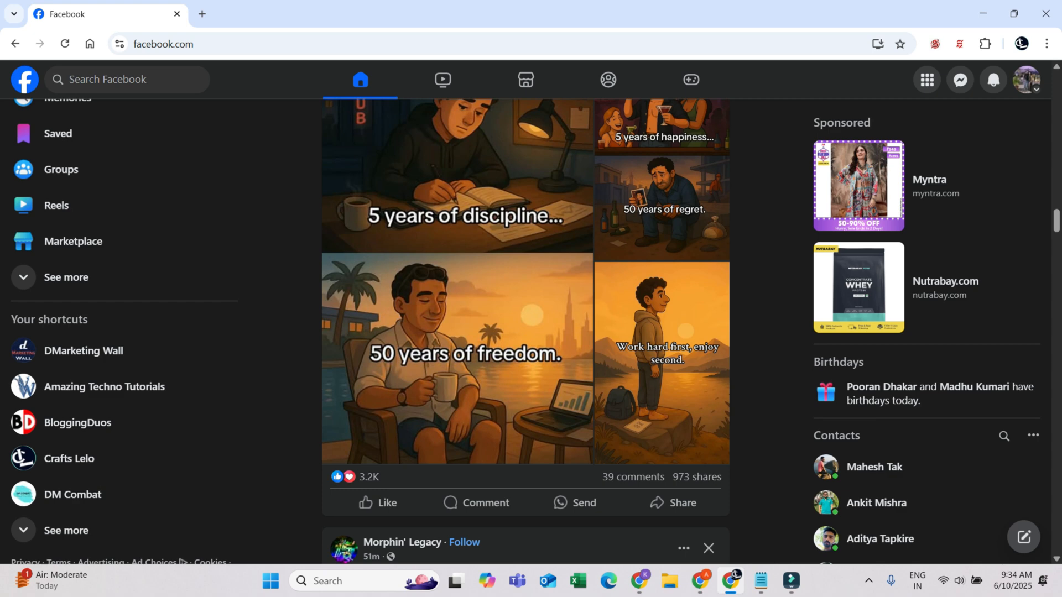
scroll(525, 331, "up", 2)
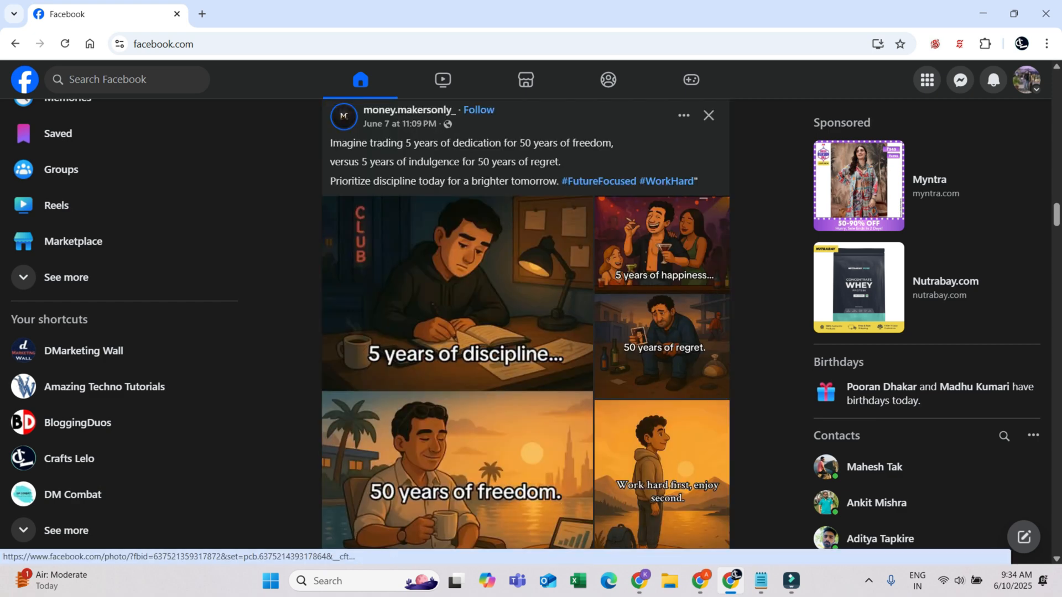
scroll(525, 331, "down", 1)
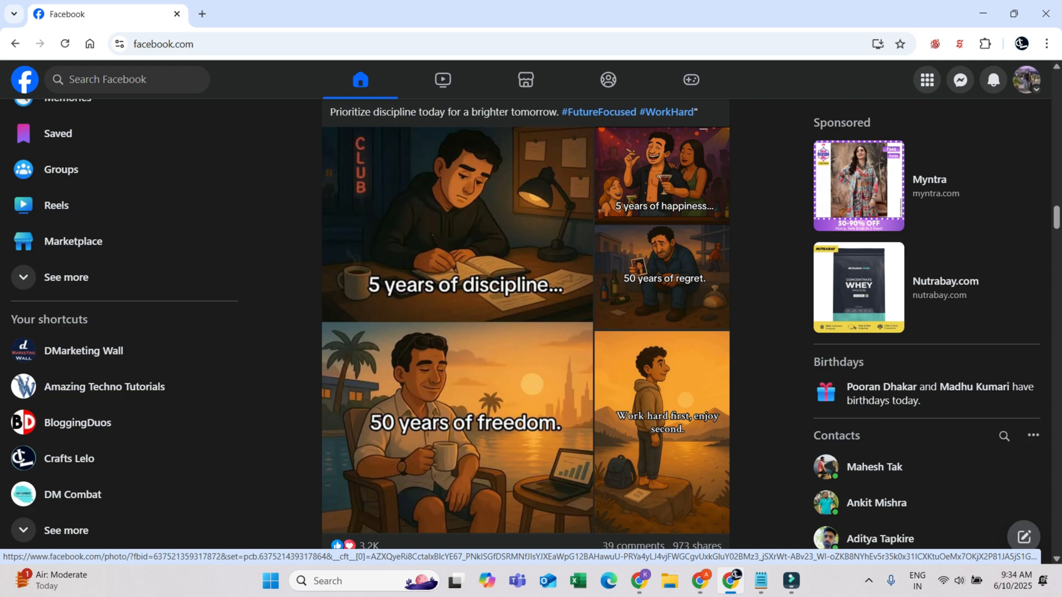
- Review the full "5 years of discipline" post again, from its caption and hashtags down to its pictures, reactions, comments and shares
scroll(675, 387, "down", 3)
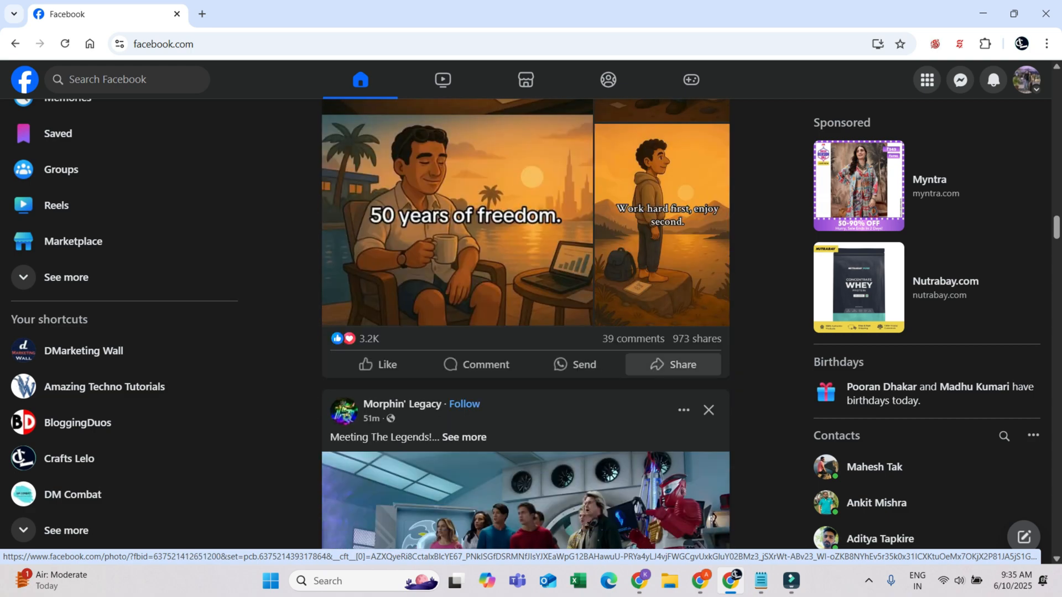
scroll(675, 402, "up", 2)
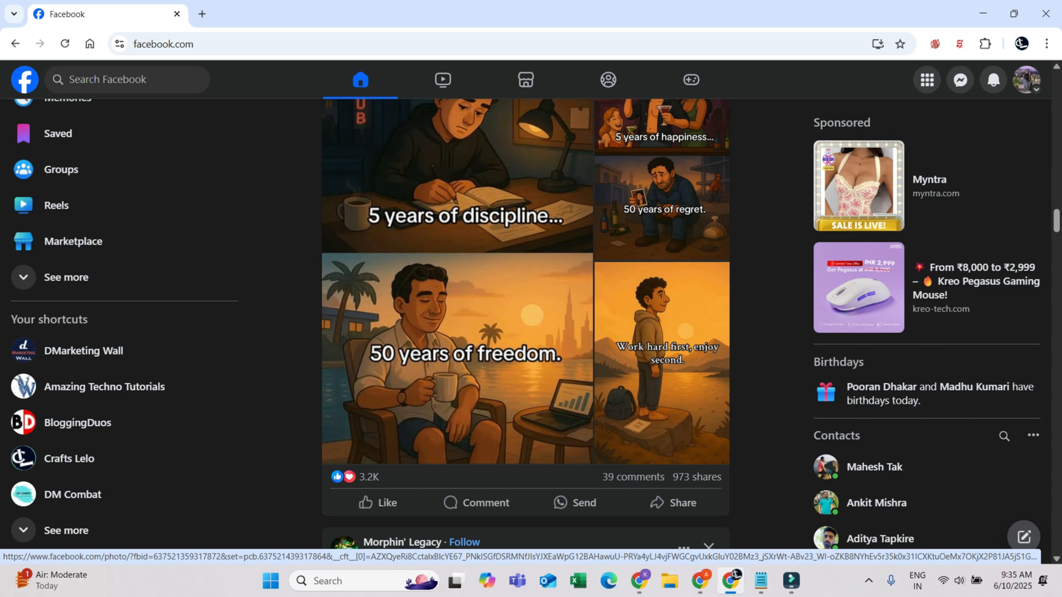
scroll(525, 318, "up", 1)
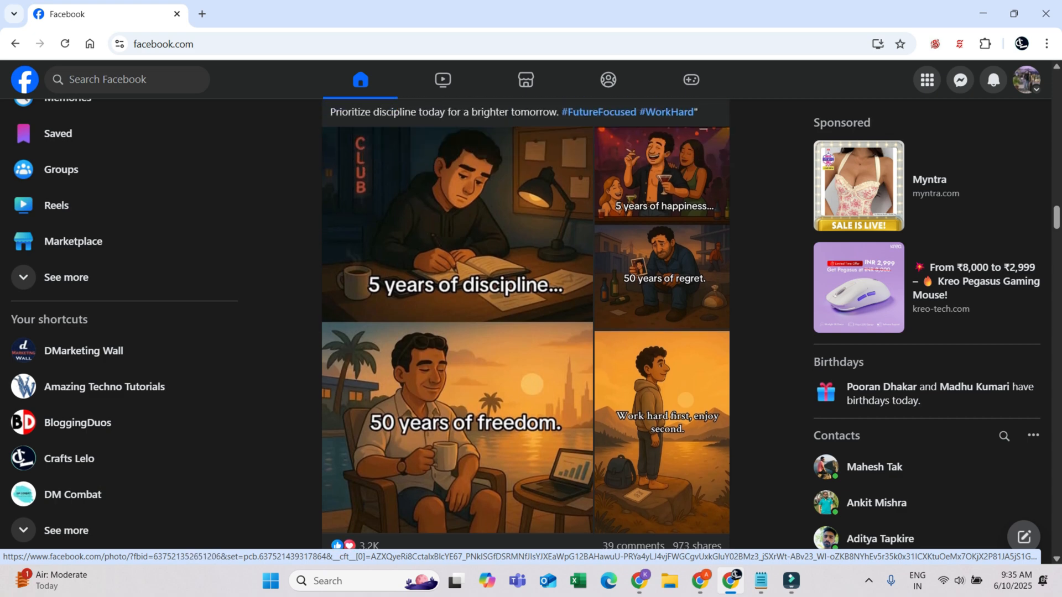
scroll(526, 324, "up", 1)
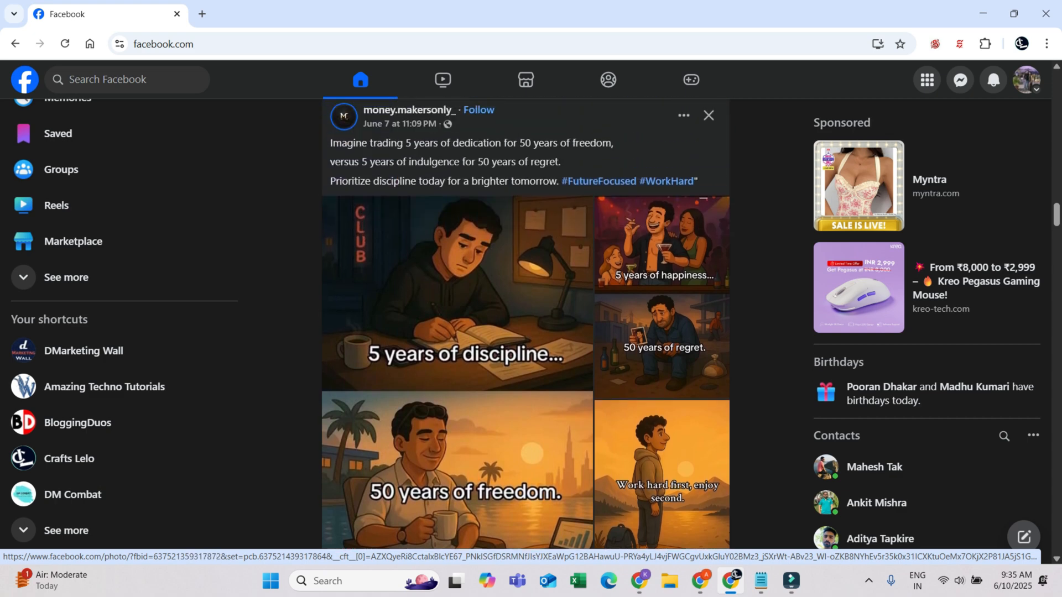
scroll(525, 324, "down", 4)
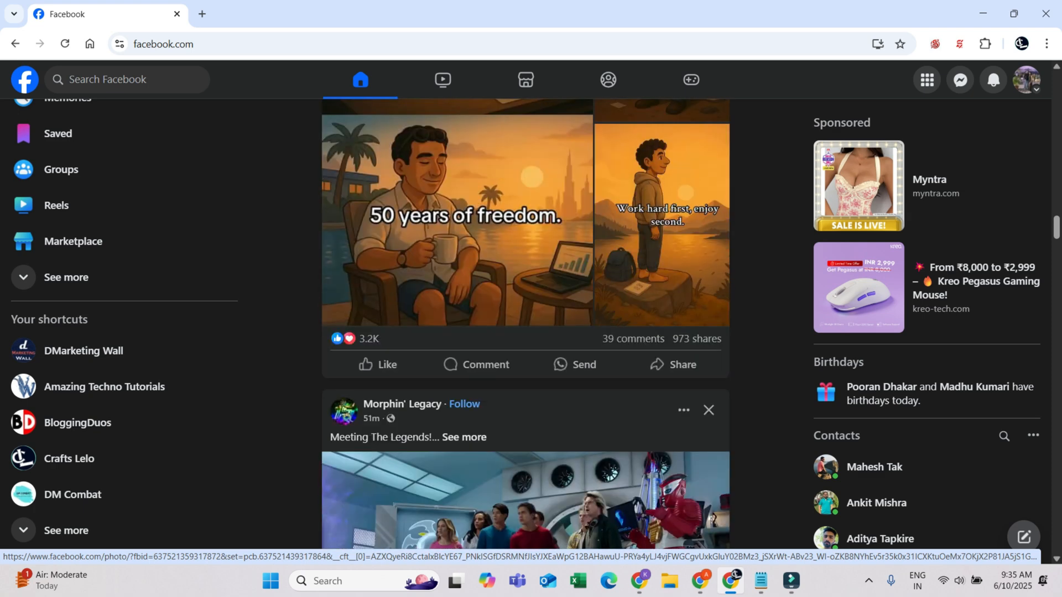
scroll(369, 338, "up", 1)
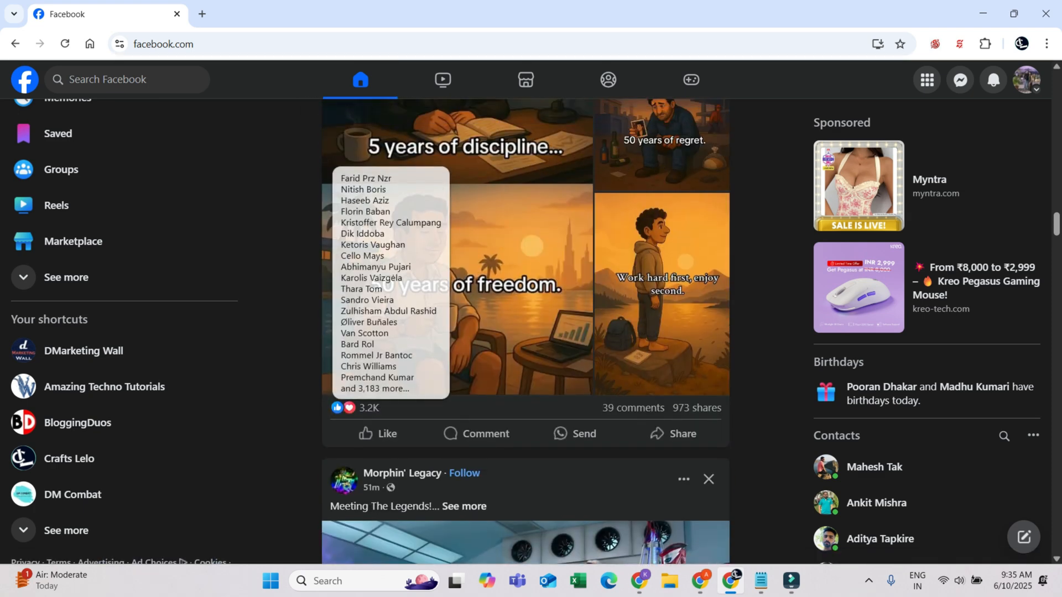
scroll(348, 407, "up", 1)
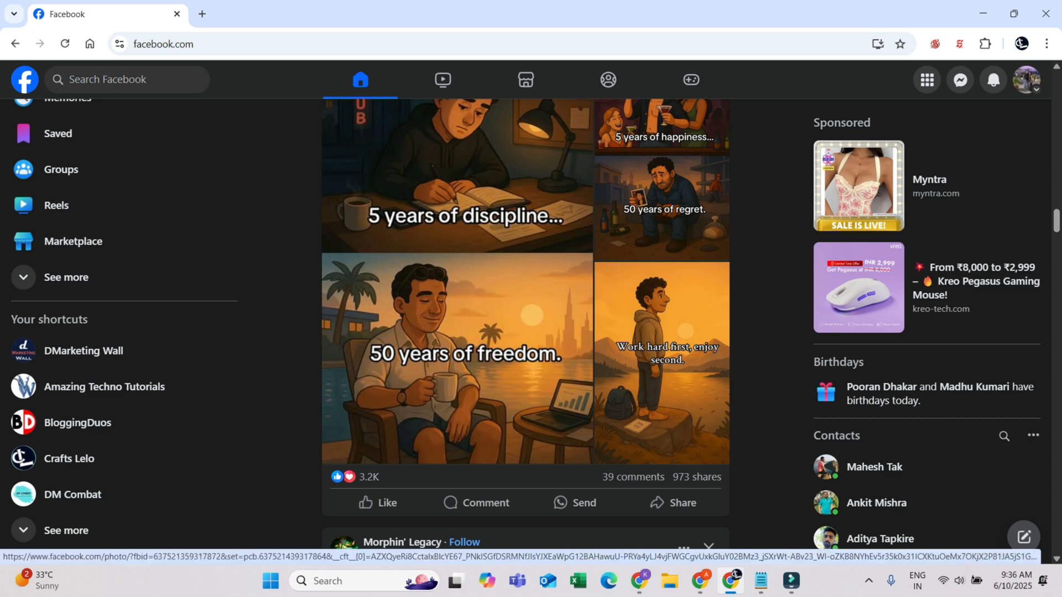
scroll(664, 251, "up", 3)
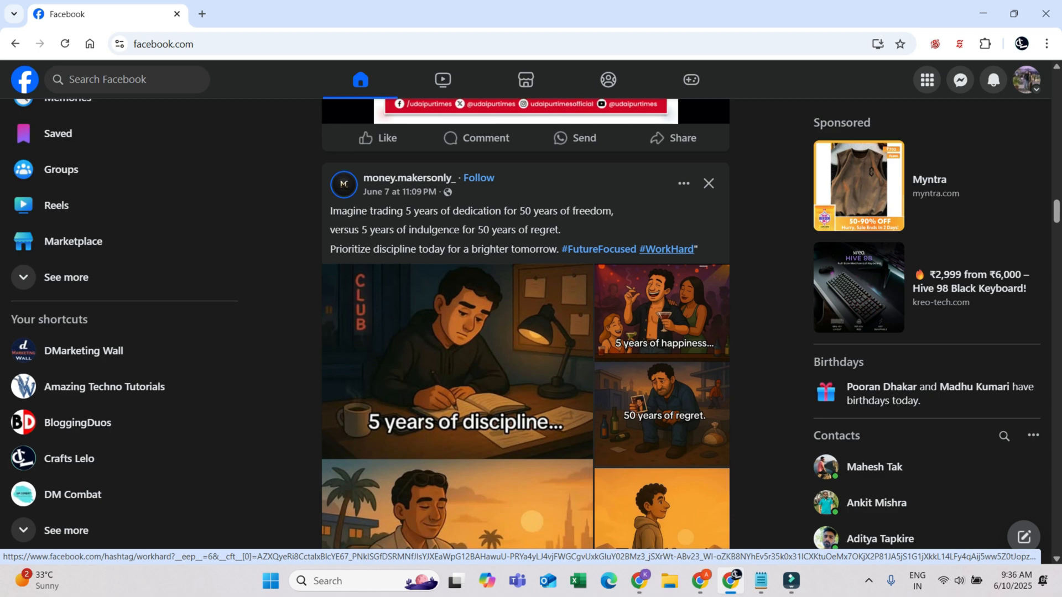
- Find the "Too Busy for Improvements?" cartoon post further down the feed and examine its image and engagement counts
scroll(666, 250, "down", 2)
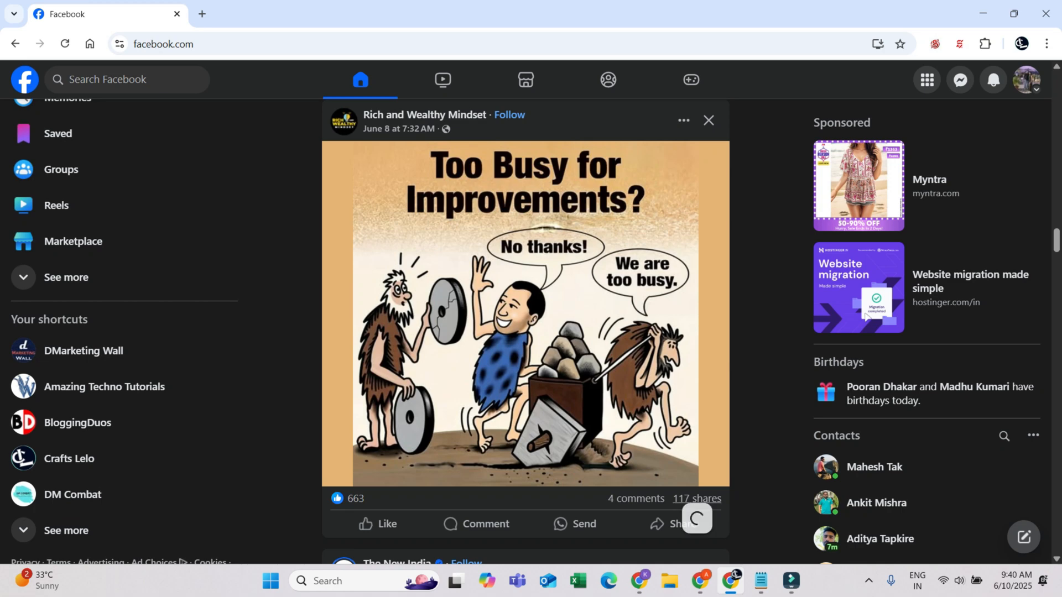
mouse_move(697, 501)
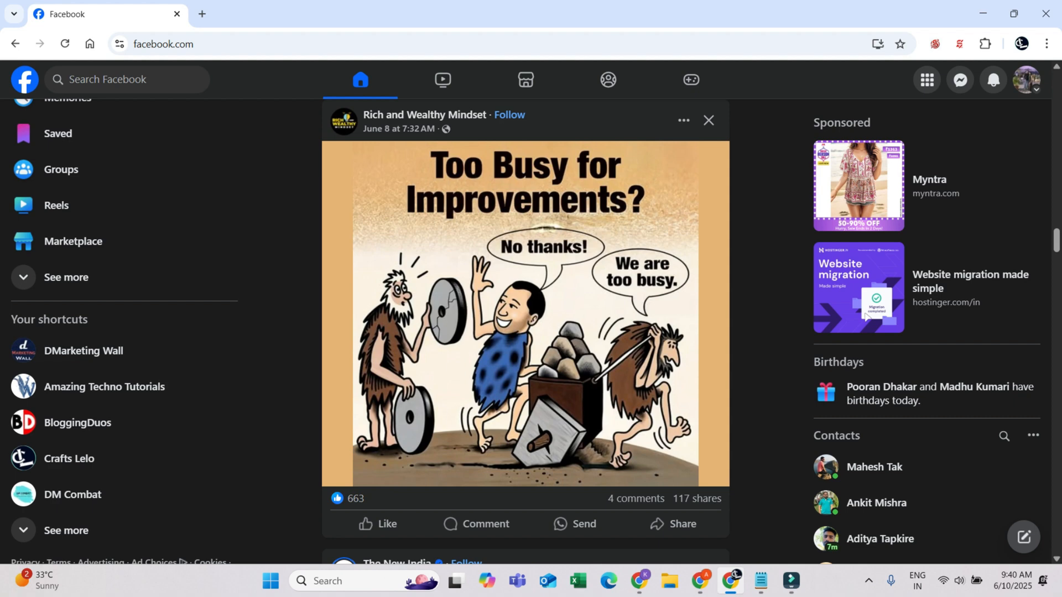
- Find the "Correct me if I'm wrong" marriage post further down the feed and examine its image text, reactions, comments and shares
scroll(866, 316, "down", 10)
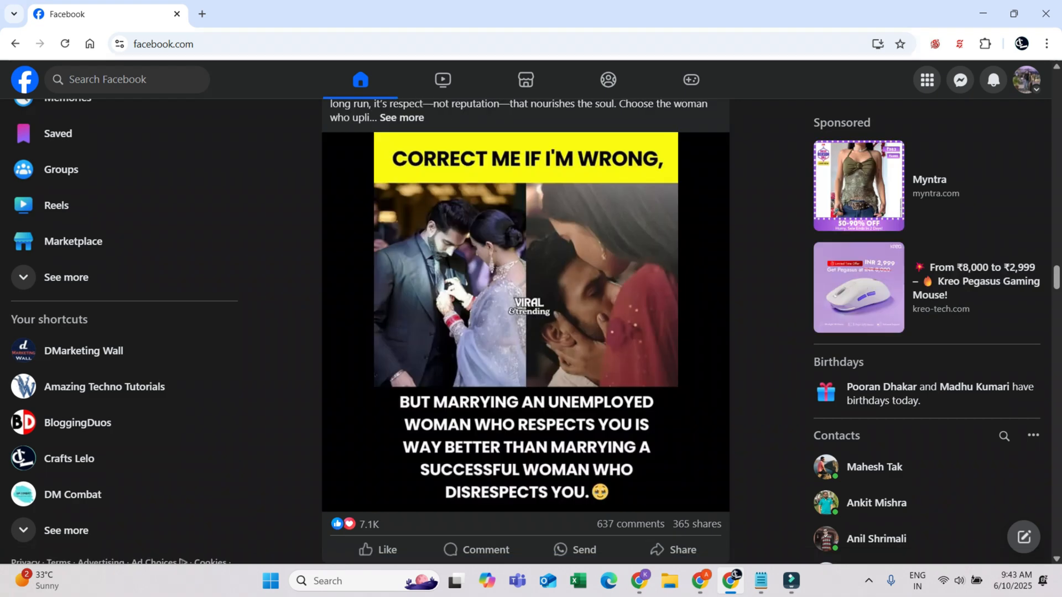
scroll(526, 321, "up", 1)
scroll(526, 320, "down", 1)
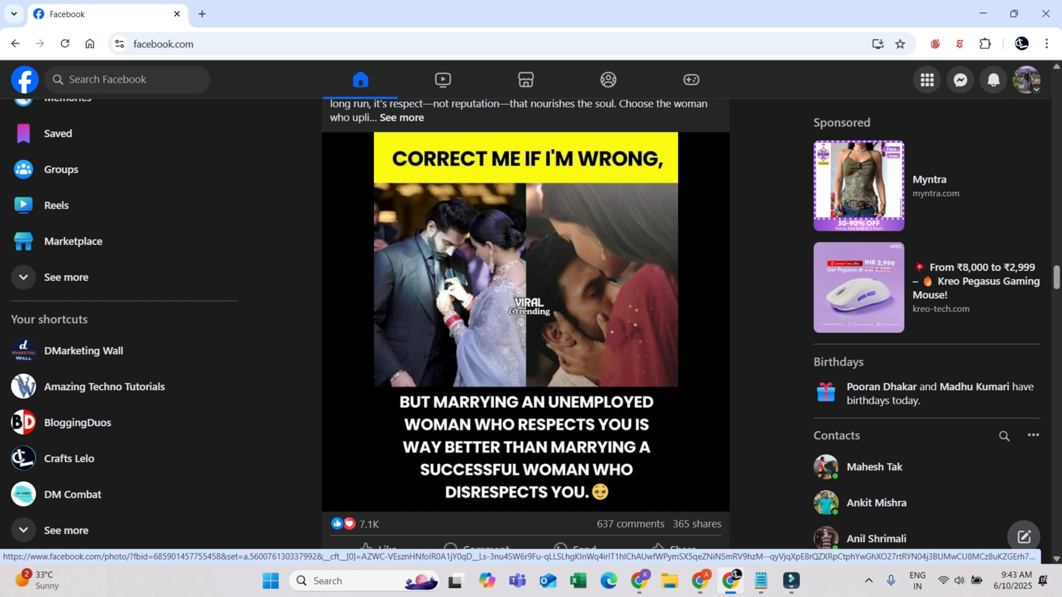
scroll(525, 332, "down", 3)
scroll(525, 331, "up", 3)
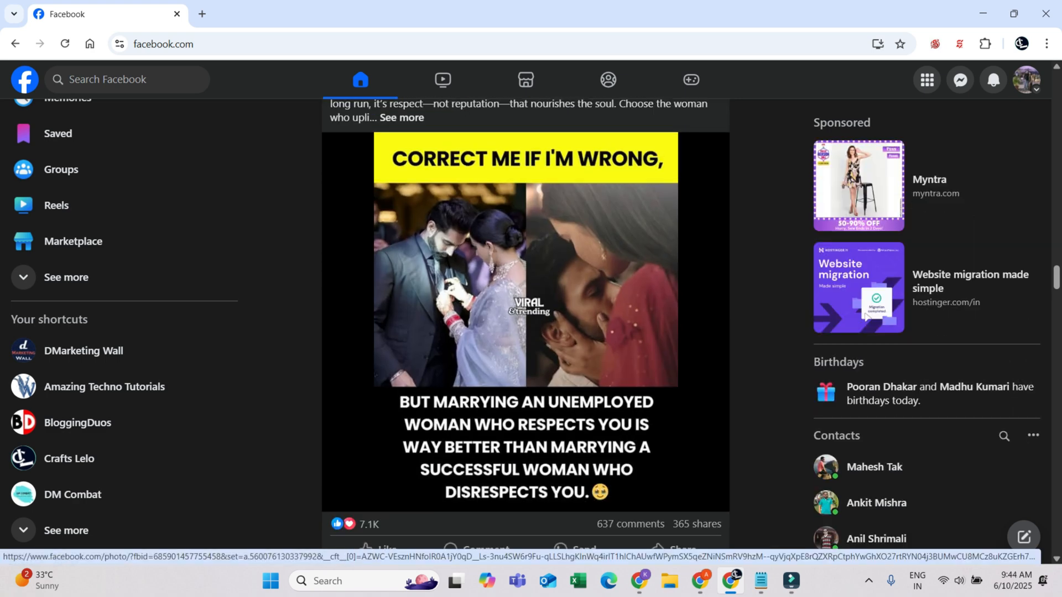
mouse_move(369, 525)
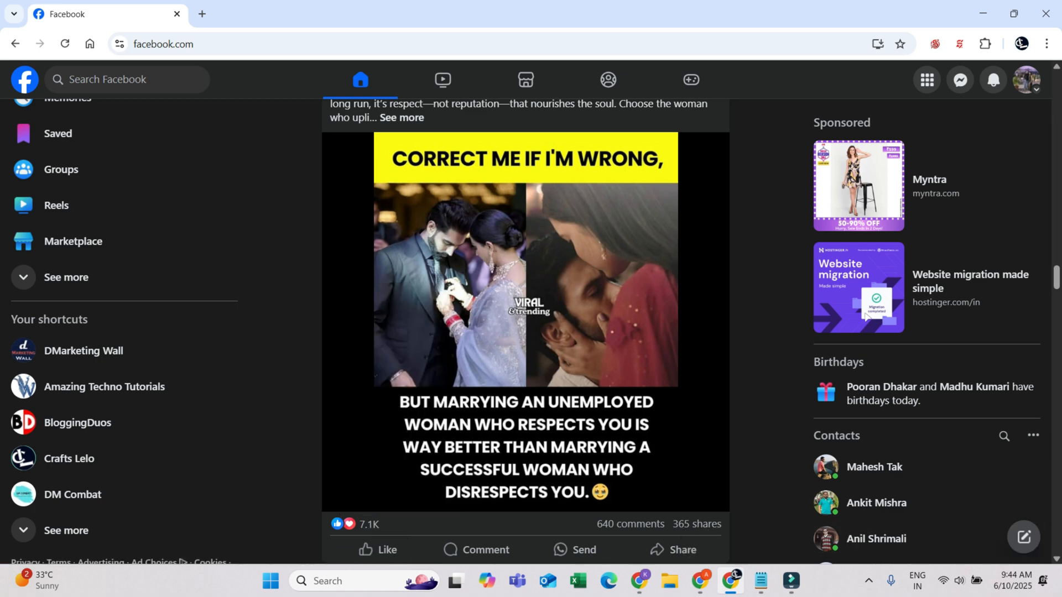
mouse_move(631, 524)
mouse_move(697, 524)
- Find the "He is so lucky" multi-image post further down the feed and examine its caption, cartoon panels and engagement counts
scroll(525, 331, "down", 6)
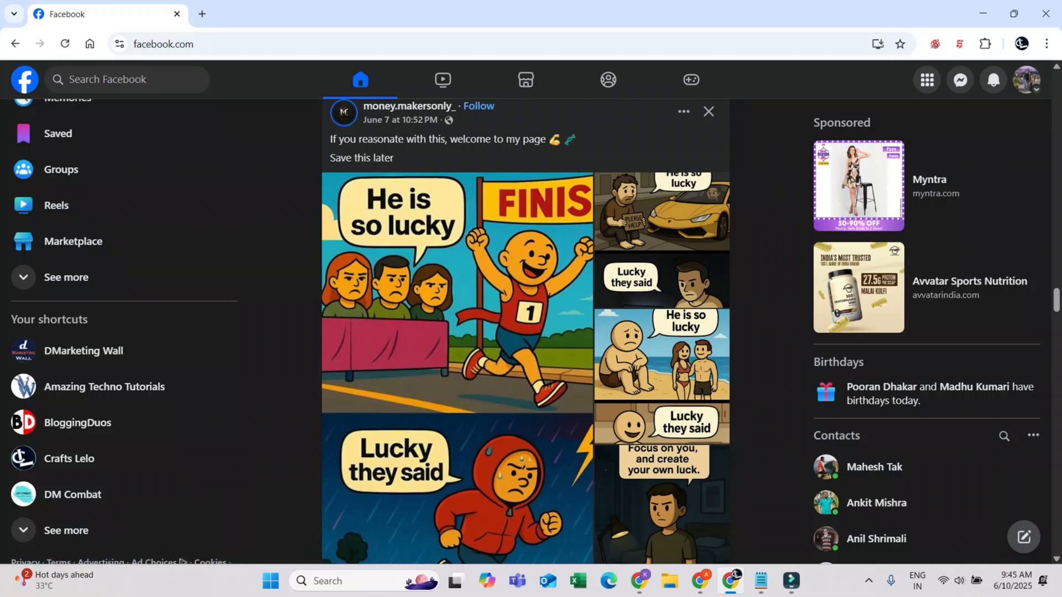
scroll(369, 537, "down", 2)
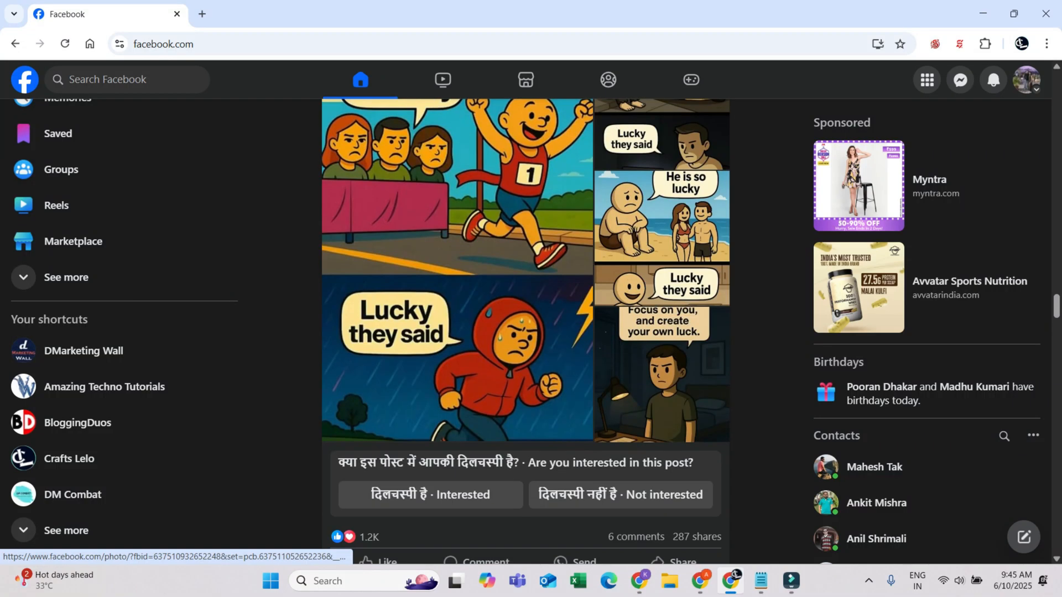
mouse_move(369, 537)
scroll(525, 332, "up", 2)
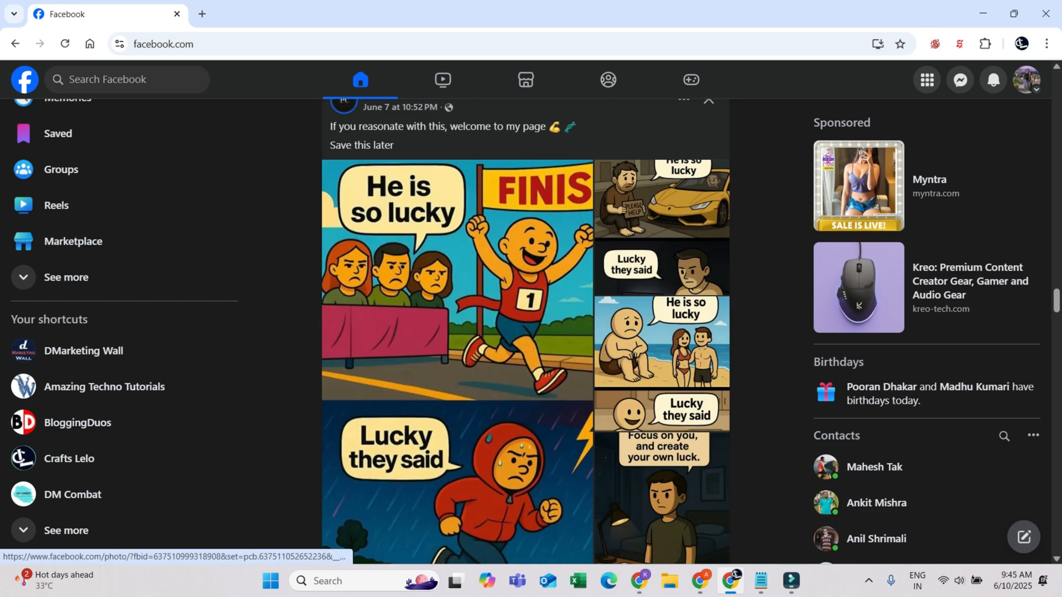
scroll(398, 120, "down", 1)
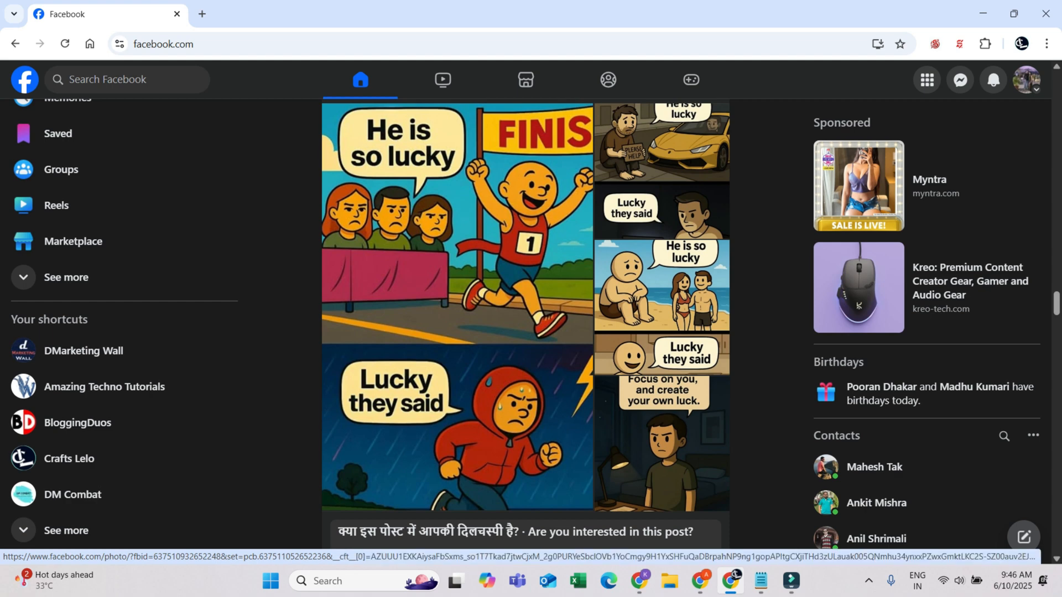
scroll(525, 323, "down", 1)
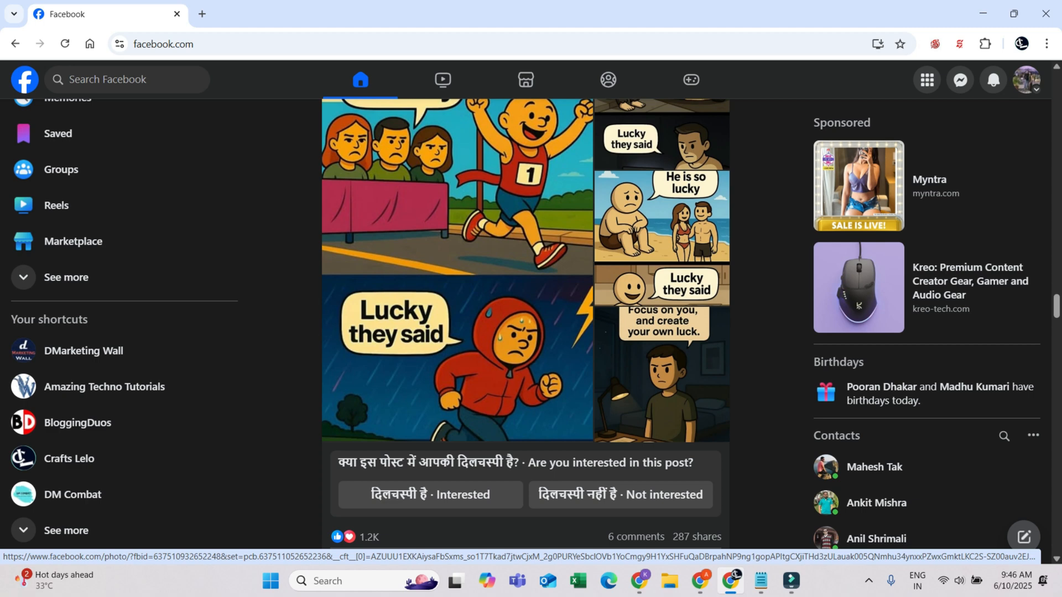
scroll(526, 323, "up", 1)
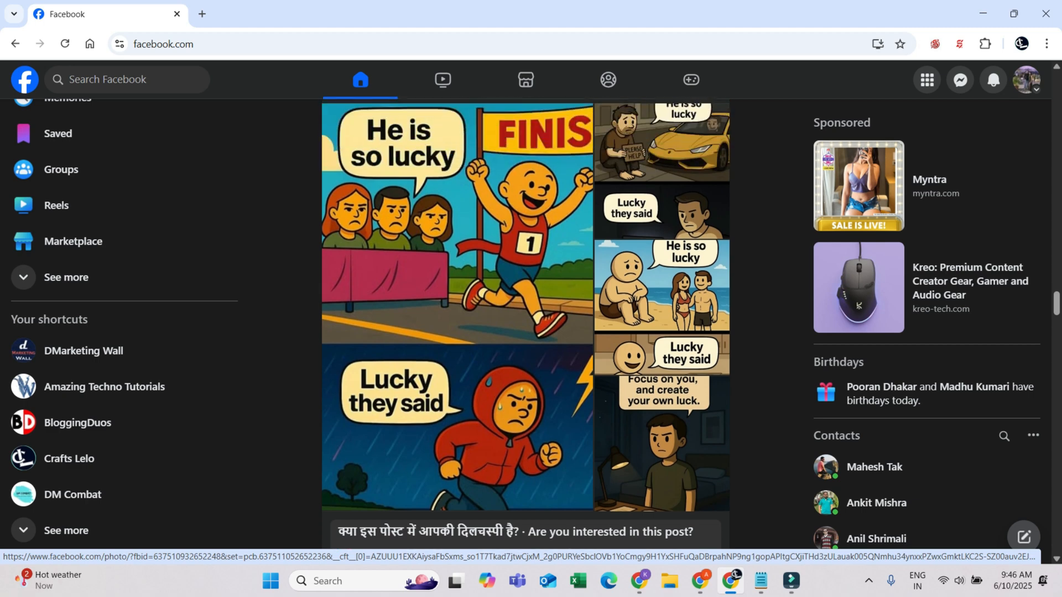
scroll(525, 324, "up", 2)
scroll(525, 324, "down", 1)
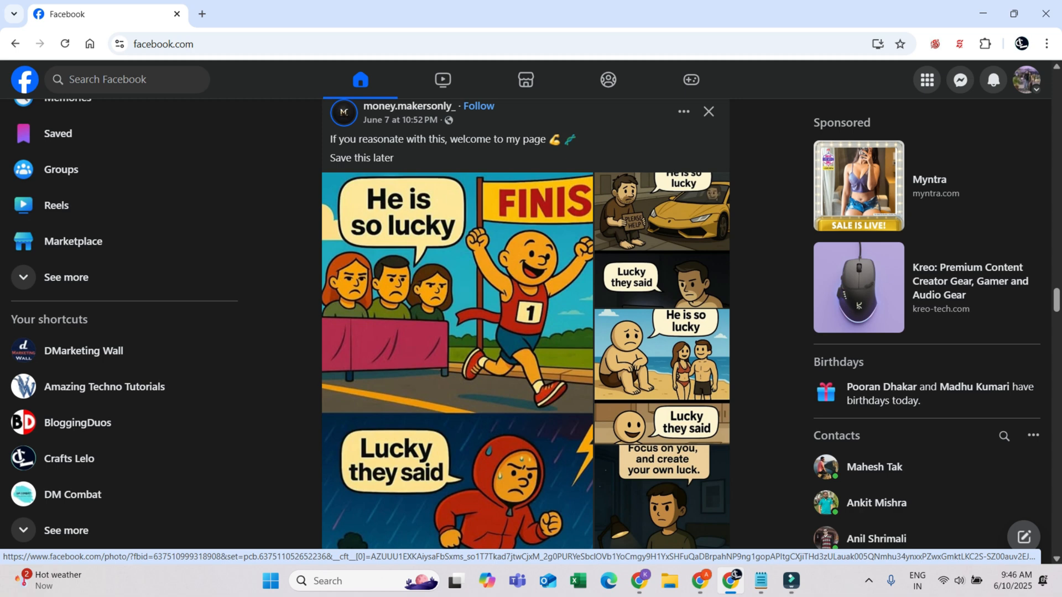
scroll(526, 324, "down", 1)
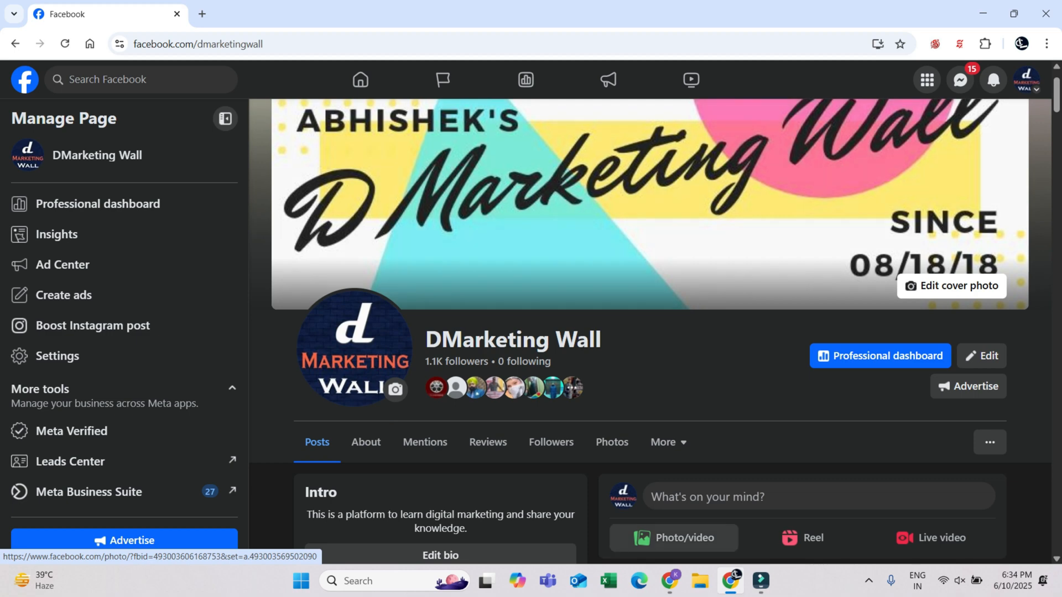
- Switch to the ChatGPT window with the Goku Power Scale Prompt chat and view its attached Majin Buu image enlarged
mouse_move(669, 581)
left_click(670, 506)
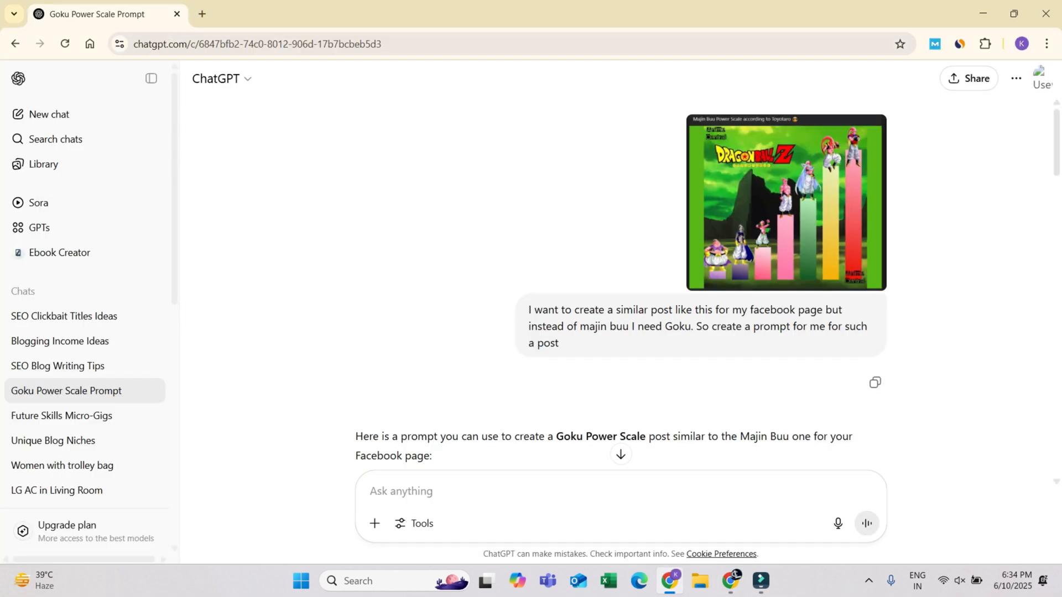
left_click(785, 202)
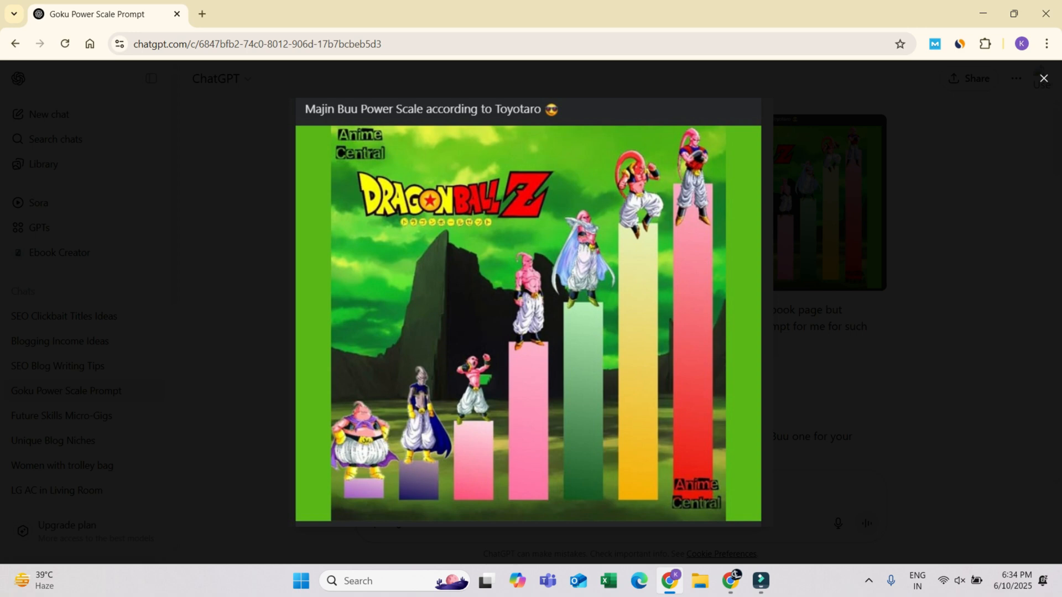
key("Escape")
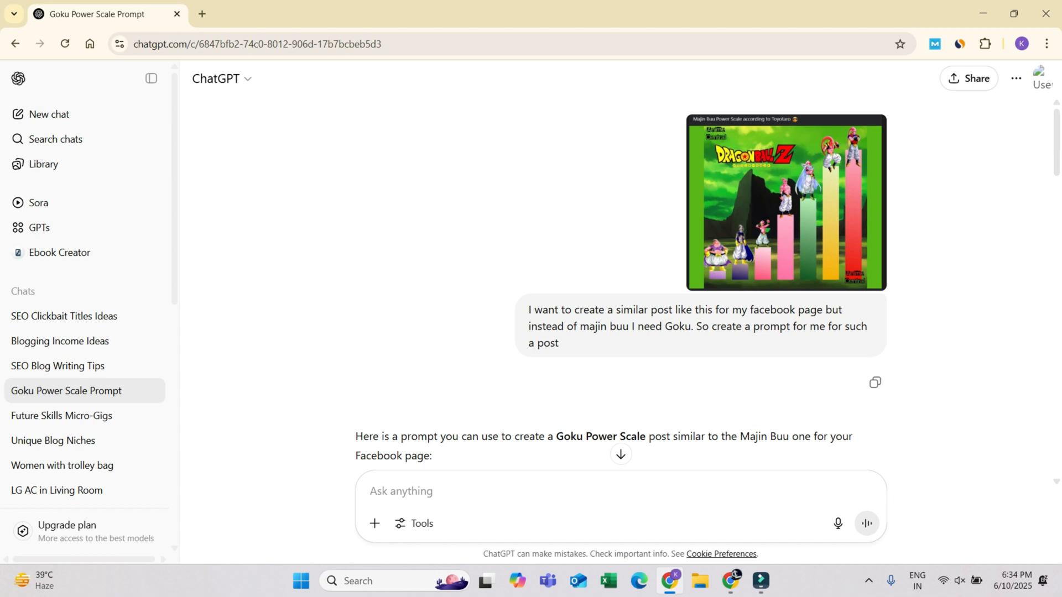
left_click(786, 203)
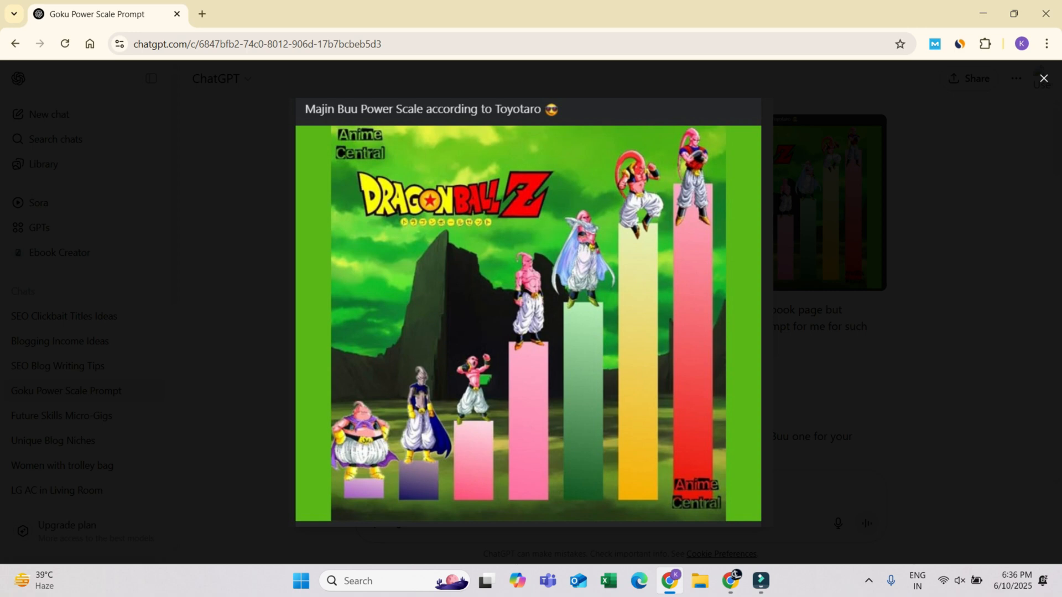
key("Escape")
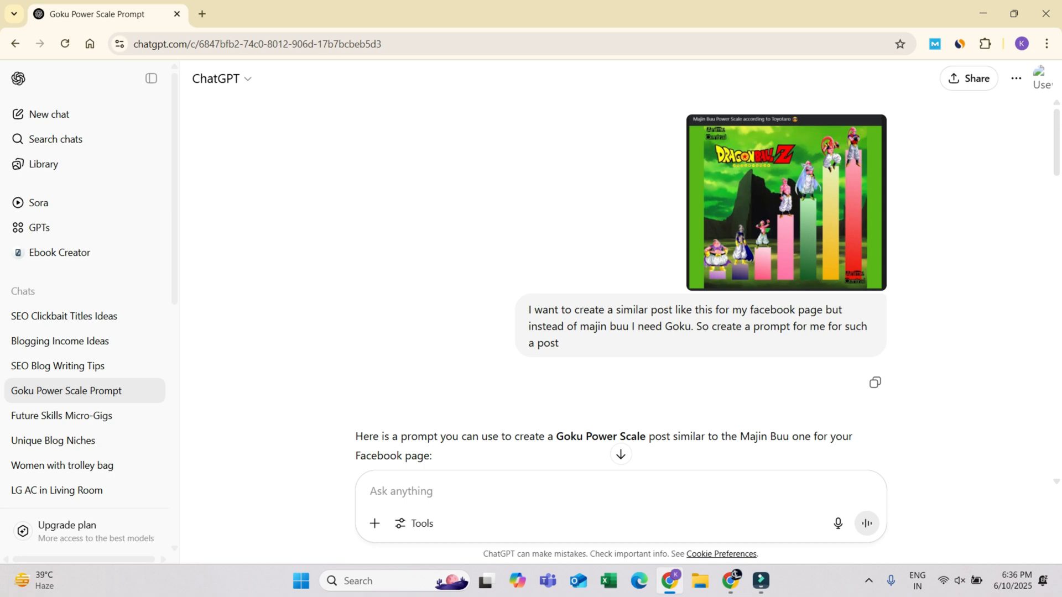
- Compare the request wording "similar post like this" and "I need Goku" with the enlarged Majin Buu power scale reference image
left_click_drag(615, 309, 718, 310)
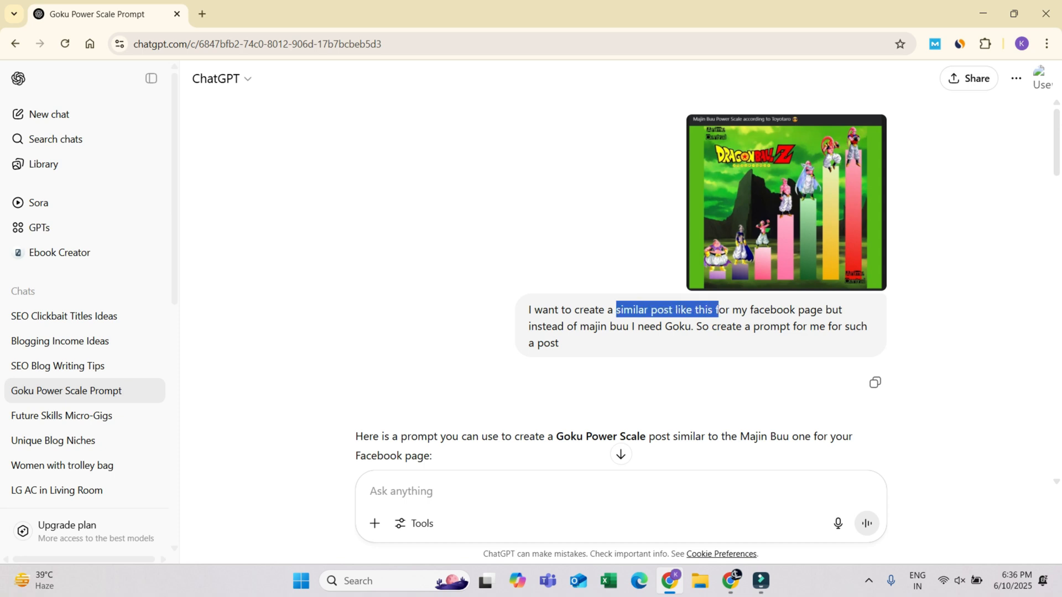
left_click(718, 310)
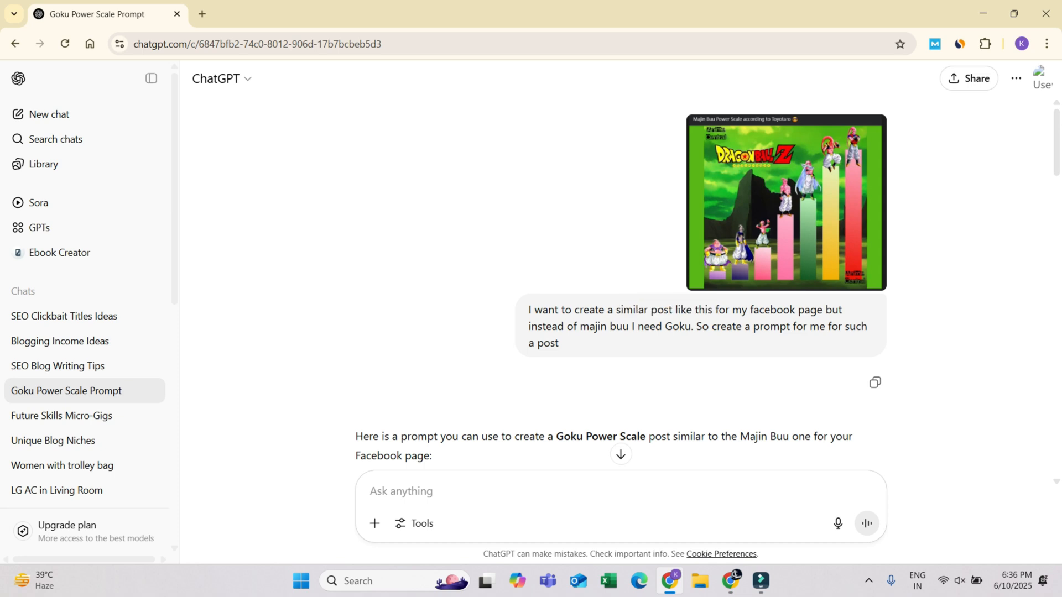
left_click(786, 202)
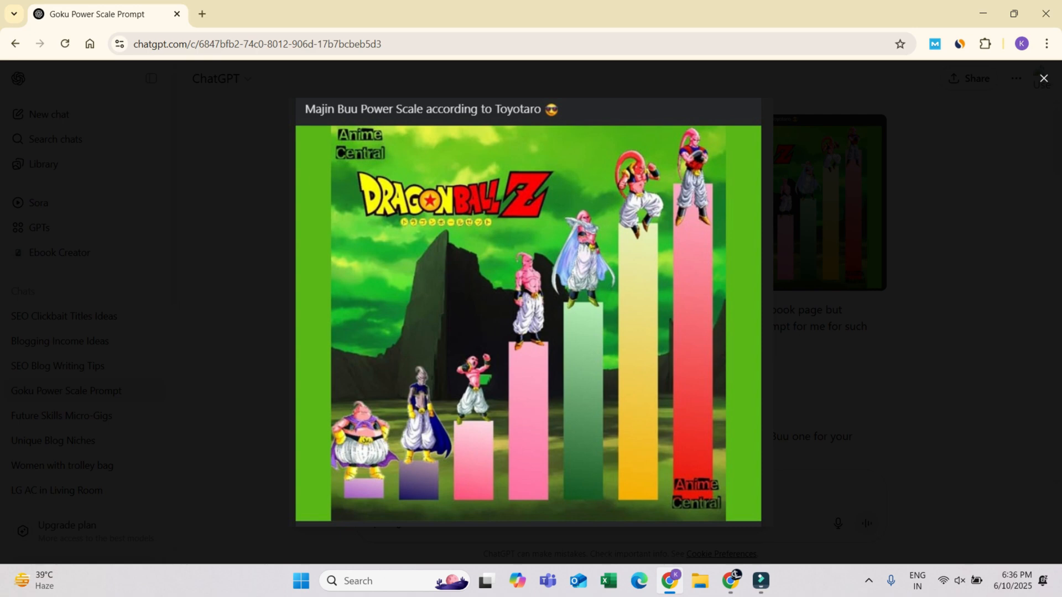
key("Escape")
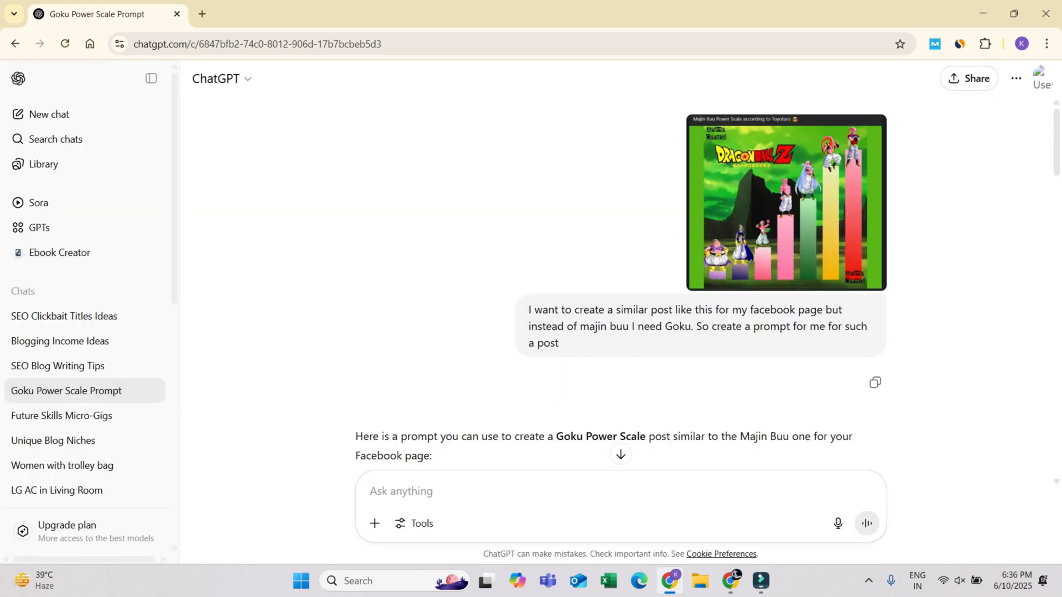
left_click_drag(628, 326, 685, 326)
left_click(785, 202)
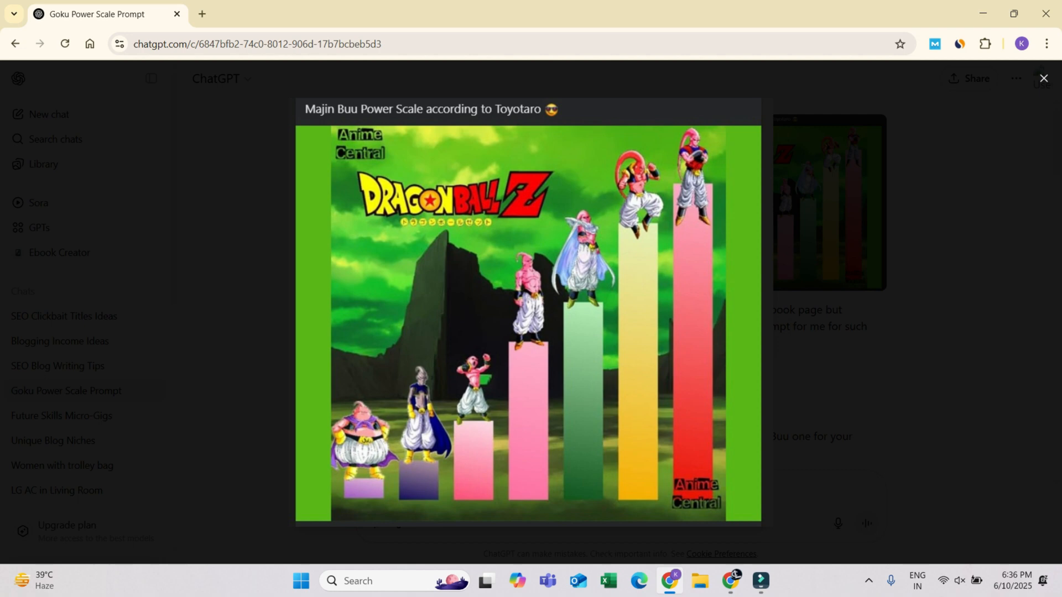
key("Escape")
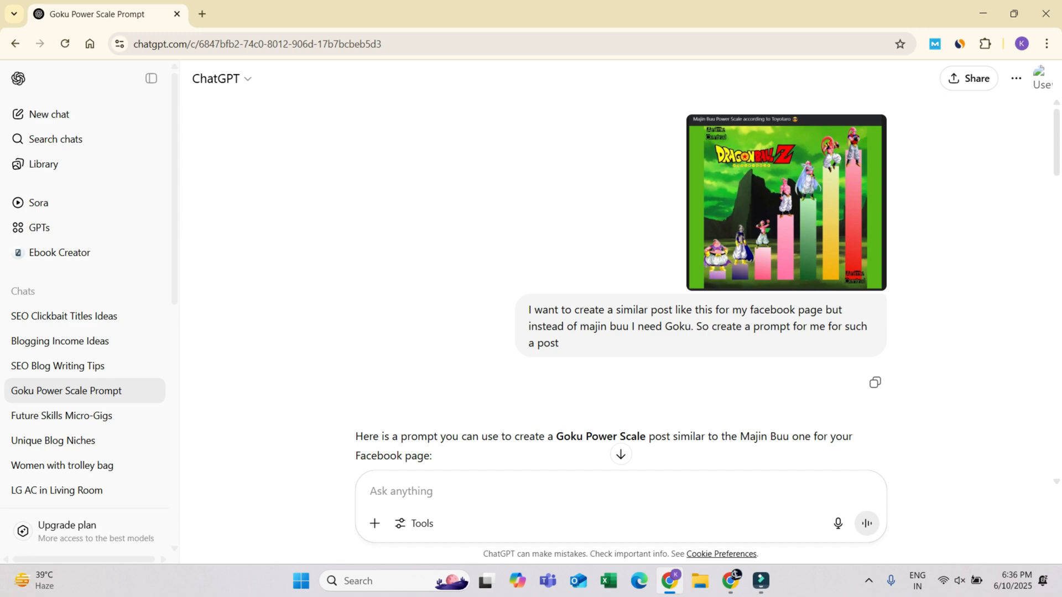
key("Return")
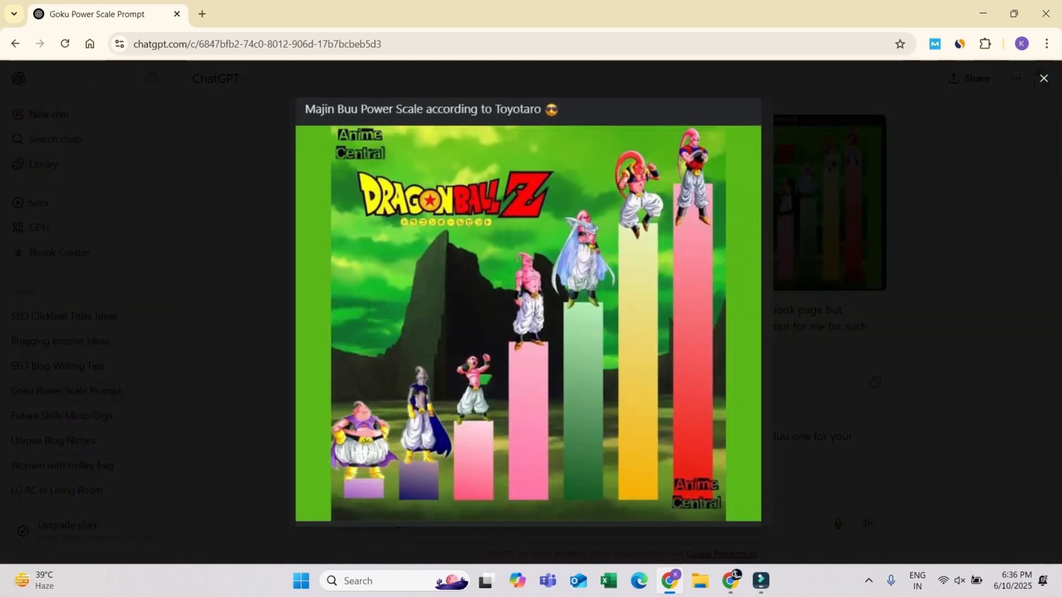
key("Escape")
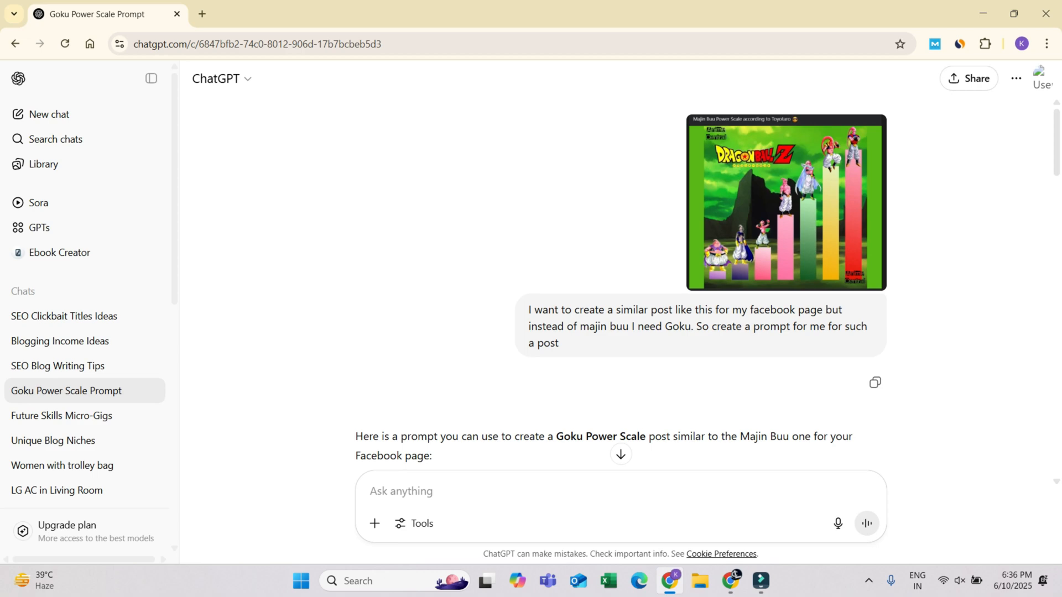
- Compare the opening of ChatGPT's Goku prompt reply with the attached Majin Buu power scale image, viewed enlarged
scroll(620, 282, "down", 10)
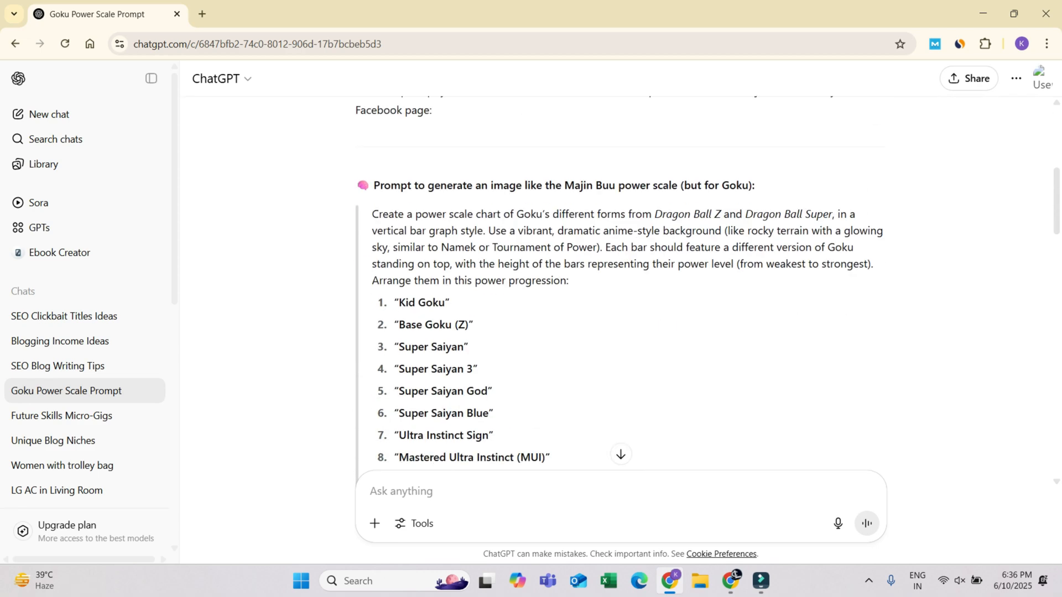
scroll(620, 282, "up", 10)
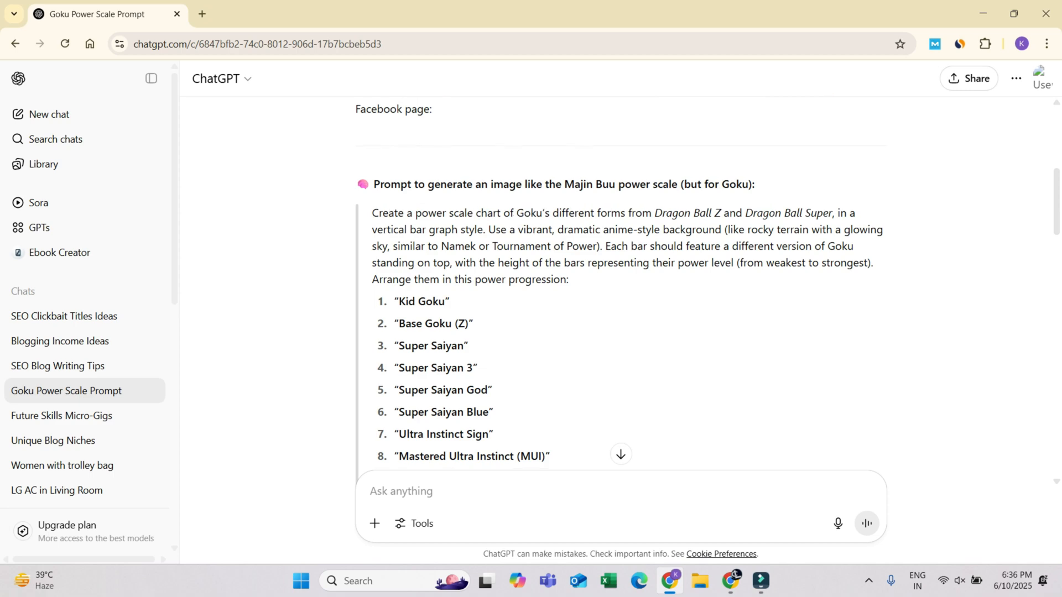
left_click(786, 202)
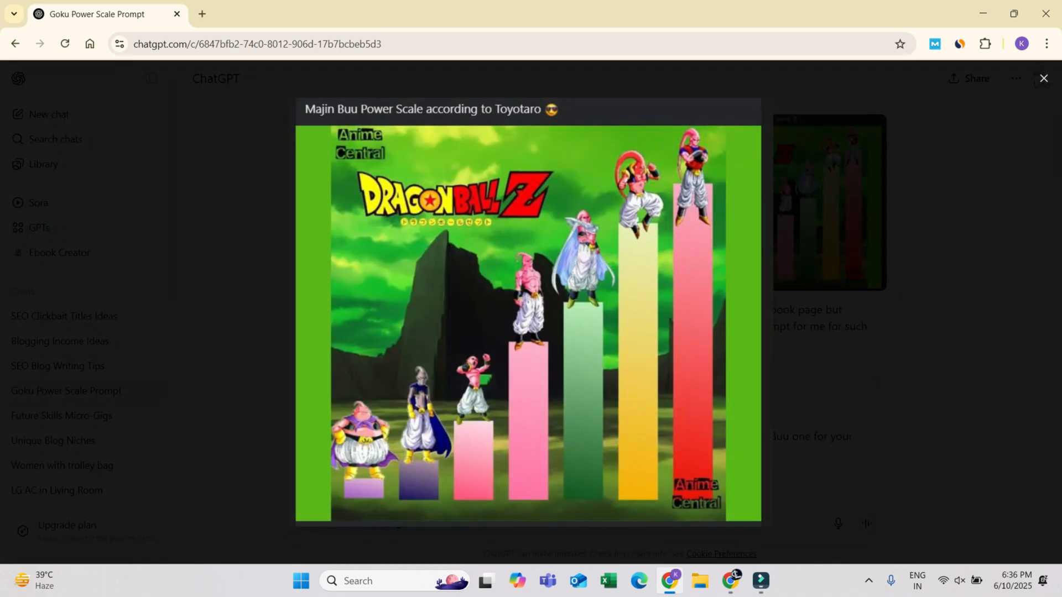
key("Escape")
scroll(620, 282, "down", 2)
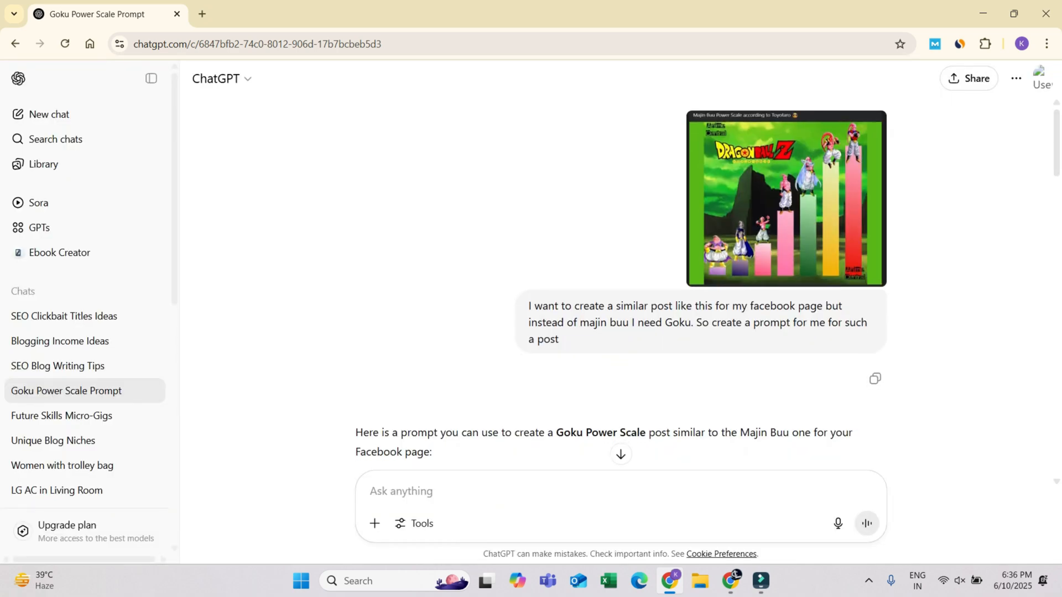
- Read the generated image prompt, highlighting the list of Goku forms and the "Dragon Ball" title and "Anime Central" watermark instructions
scroll(620, 282, "down", 3)
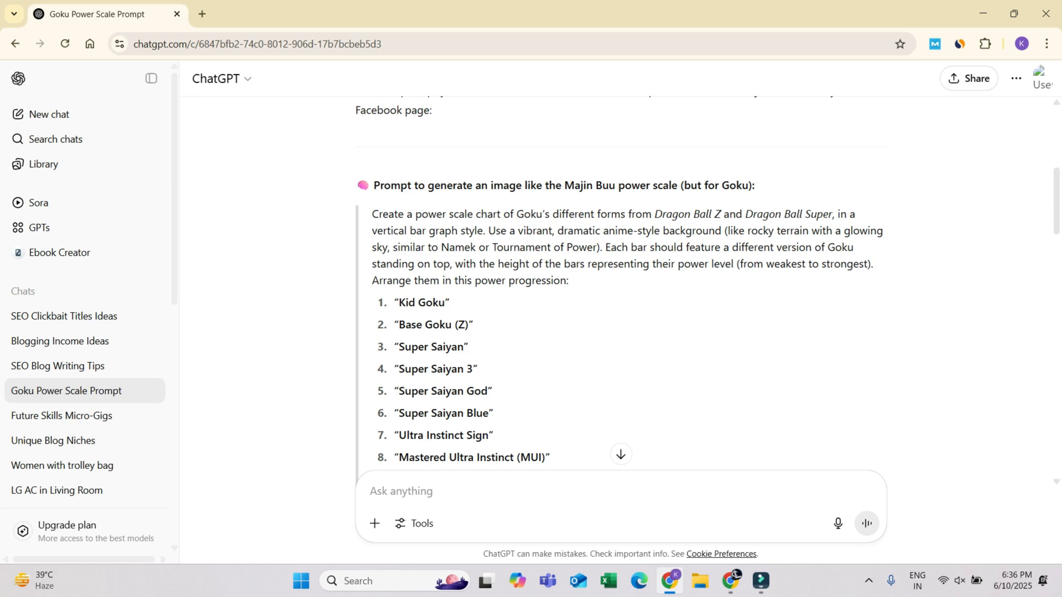
scroll(618, 279, "down", 2)
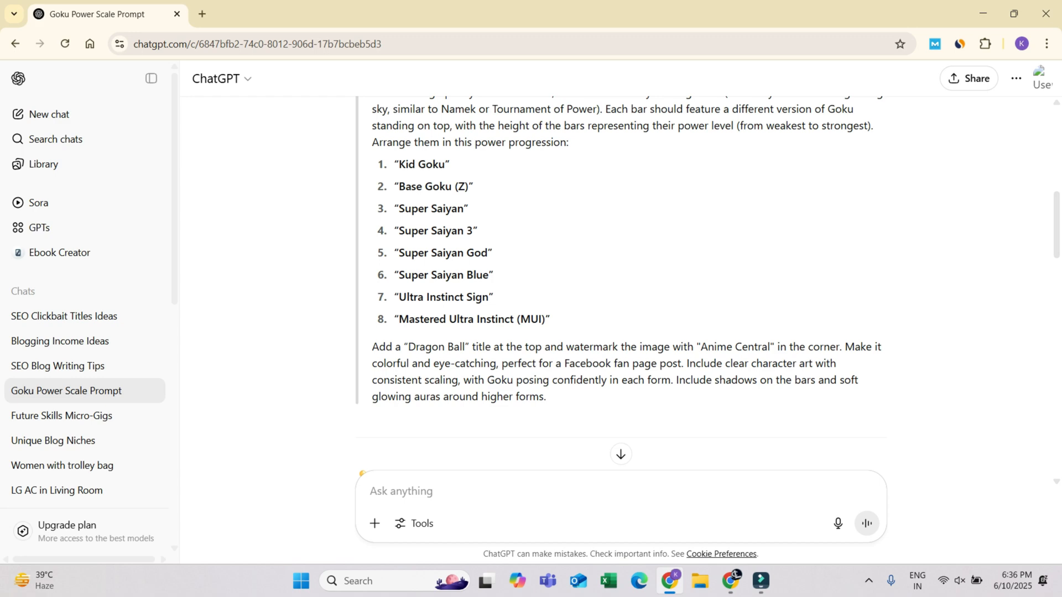
left_click_drag(545, 319, 398, 164)
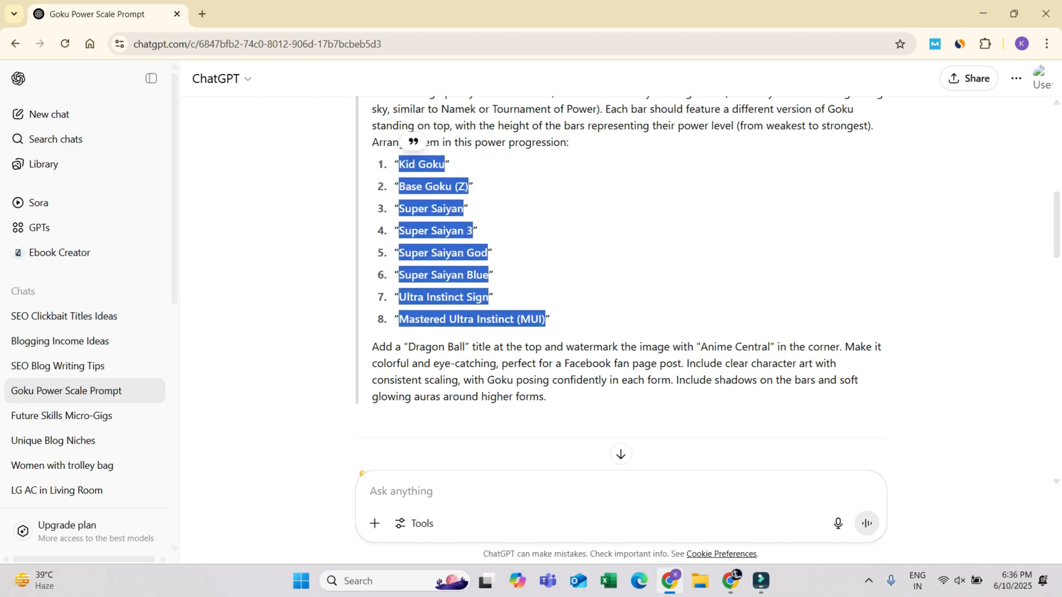
left_click(619, 237)
triple_click(373, 346)
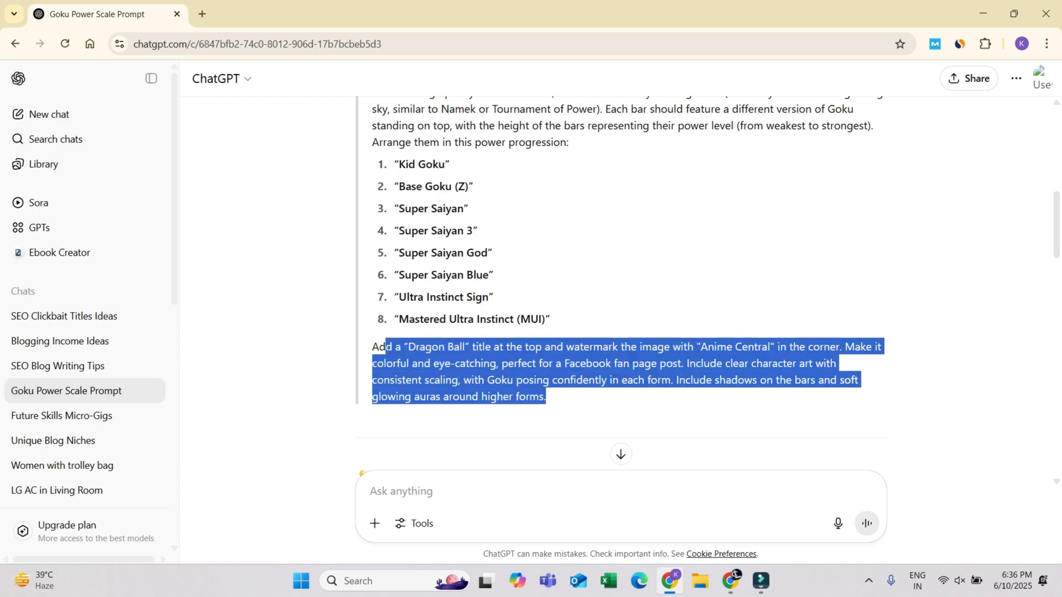
- Read the suggested Facebook caption and the power scale prompt resubmitted as a chat message below it
scroll(374, 347, "up", 3)
scroll(620, 283, "down", 9)
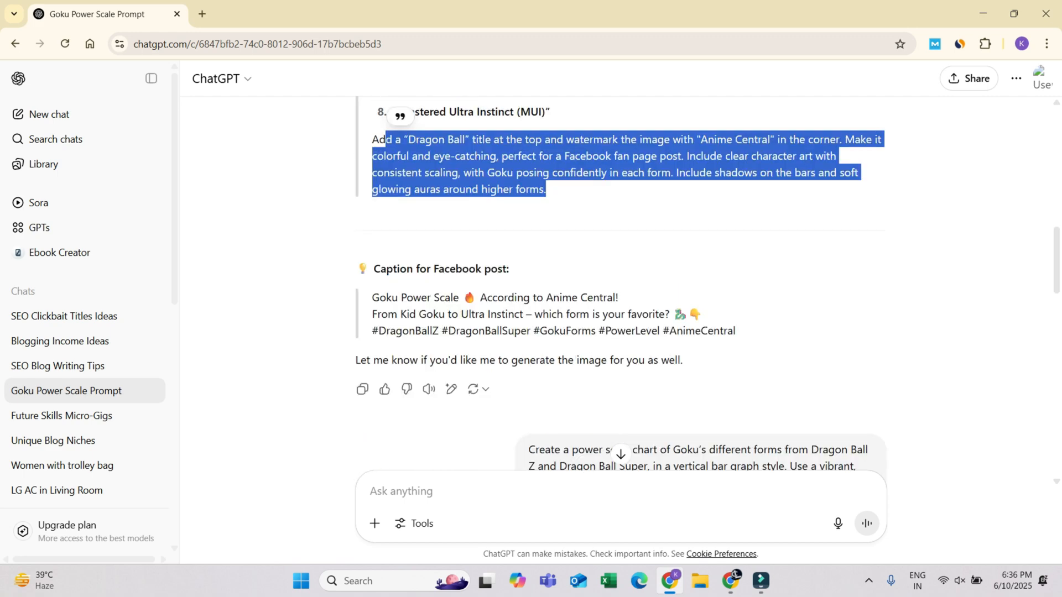
scroll(620, 283, "down", 10)
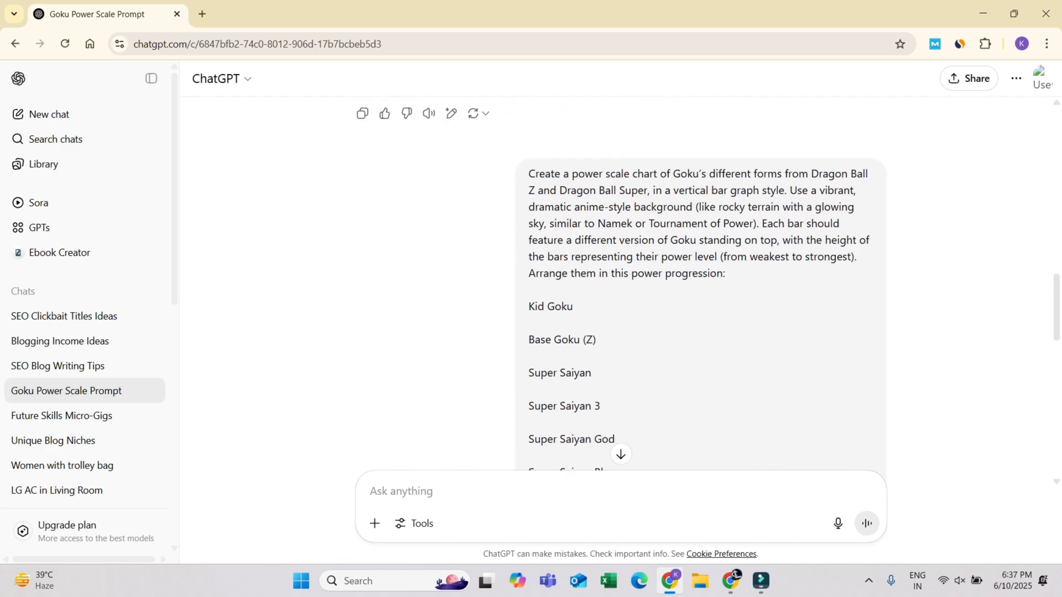
- View the generated Dragon Ball image enlarged, close it and restore the original page zoom
left_click(494, 291)
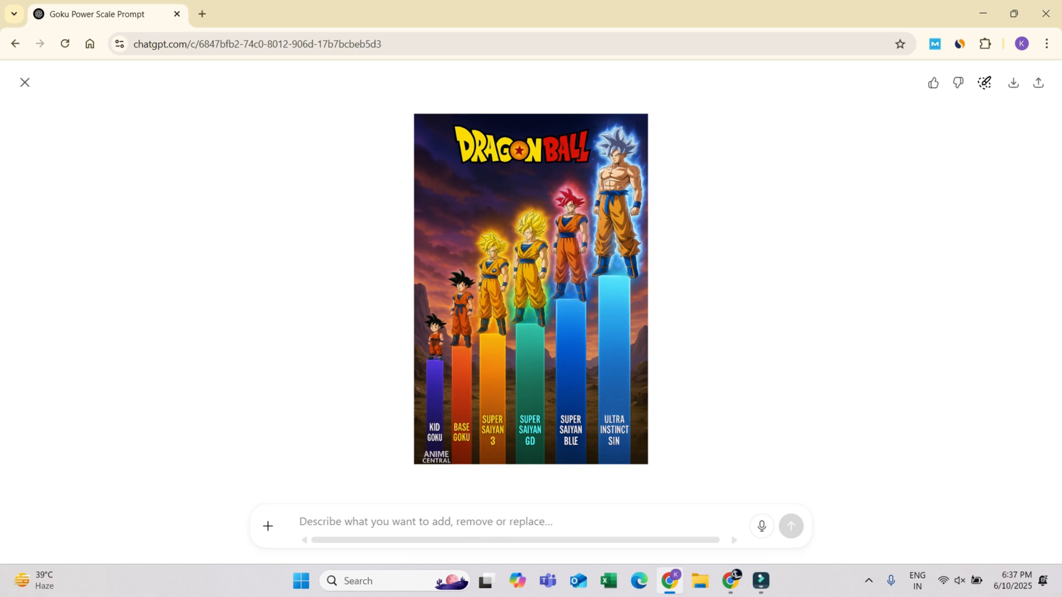
key("ctrl+plus")
key("ctrl+plus")
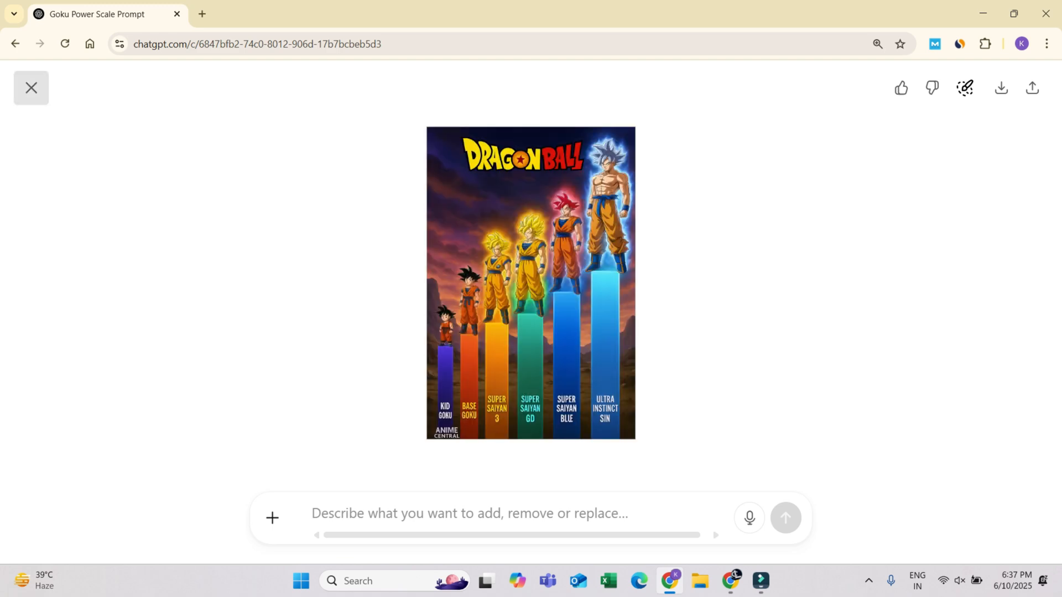
left_click(31, 88)
scroll(642, 282, "up", 5)
scroll(643, 276, "up", 5)
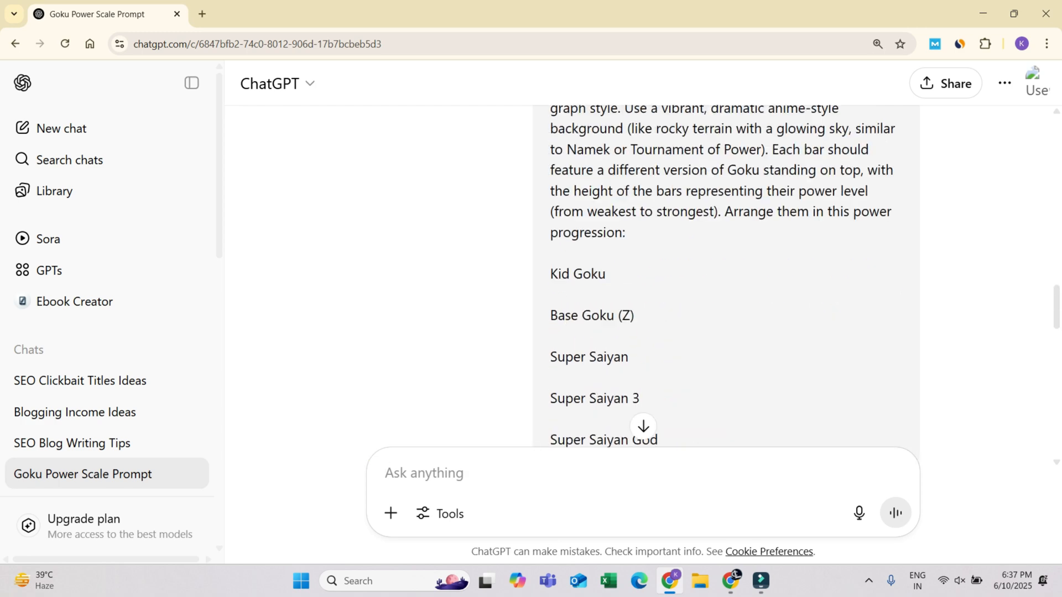
key("ctrl+minus")
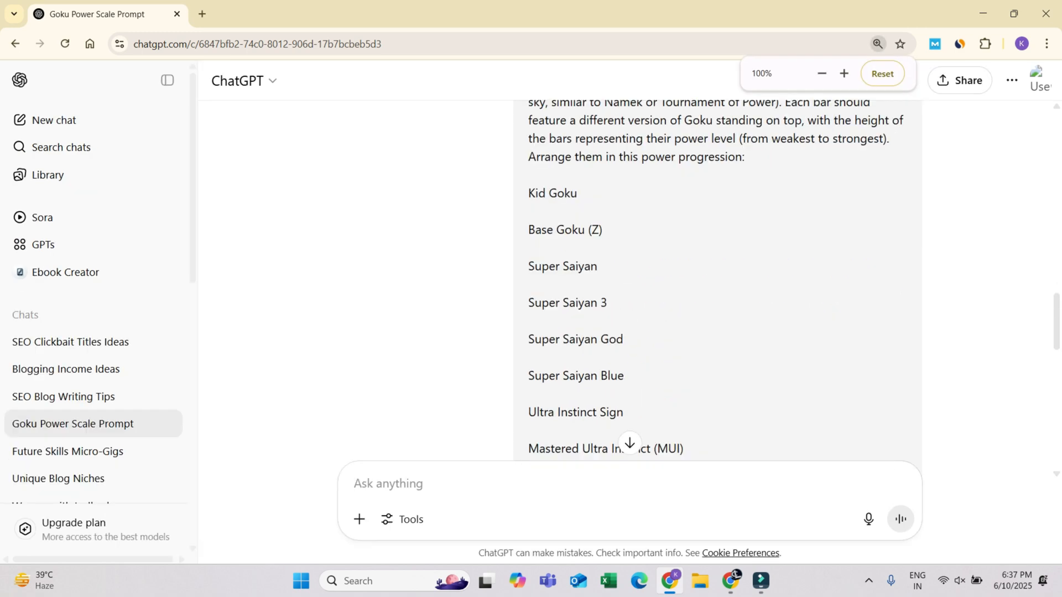
key("ctrl+minus")
- Examine the bars and labels of the generated Goku image and compare it with the Majin Buu reference at the chat's start
scroll(621, 282, "down", 10)
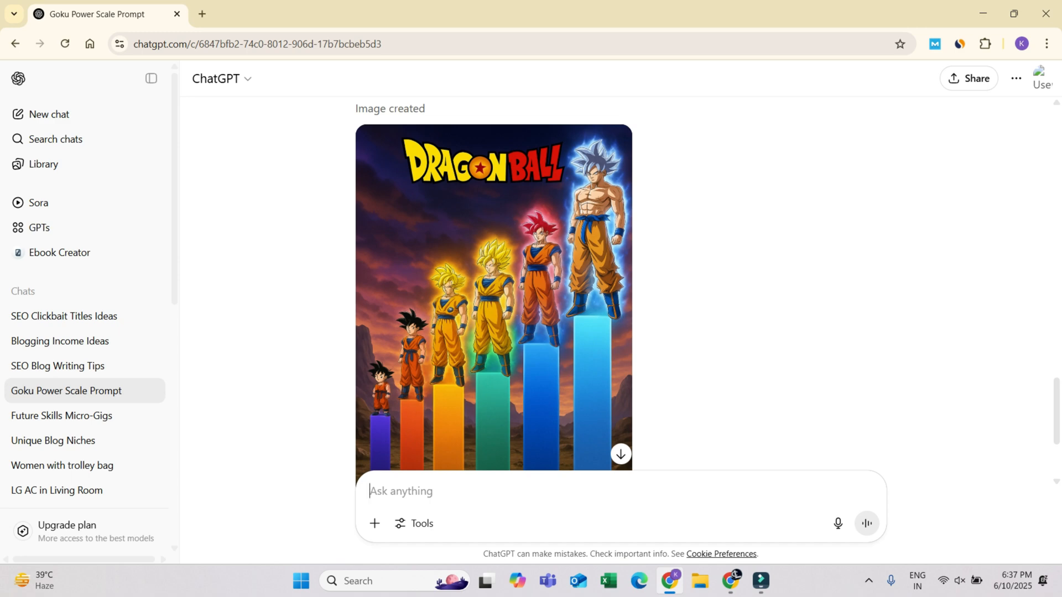
scroll(494, 282, "down", 1)
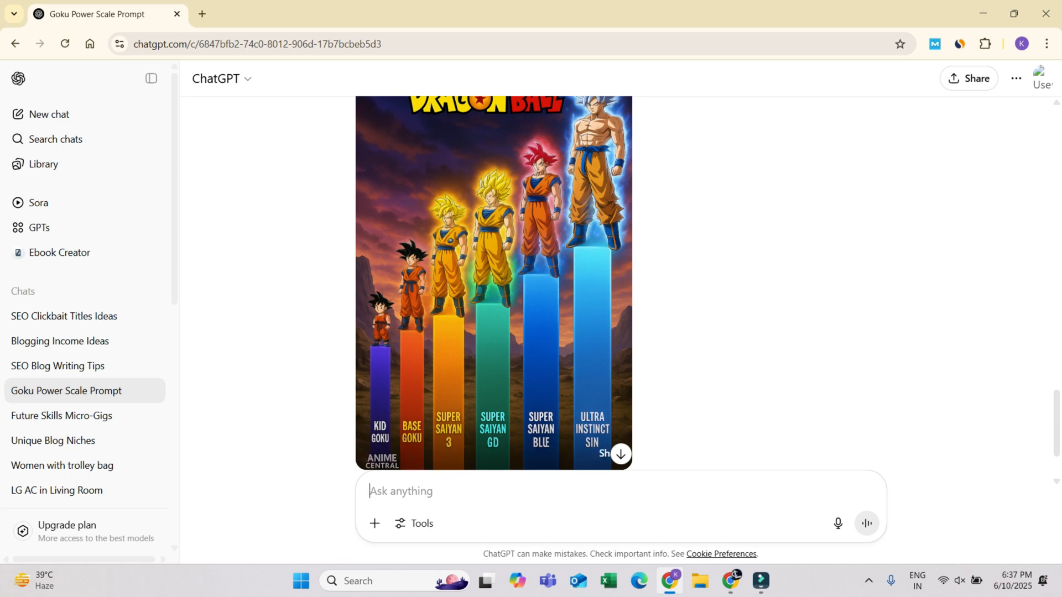
scroll(493, 281, "down", 2)
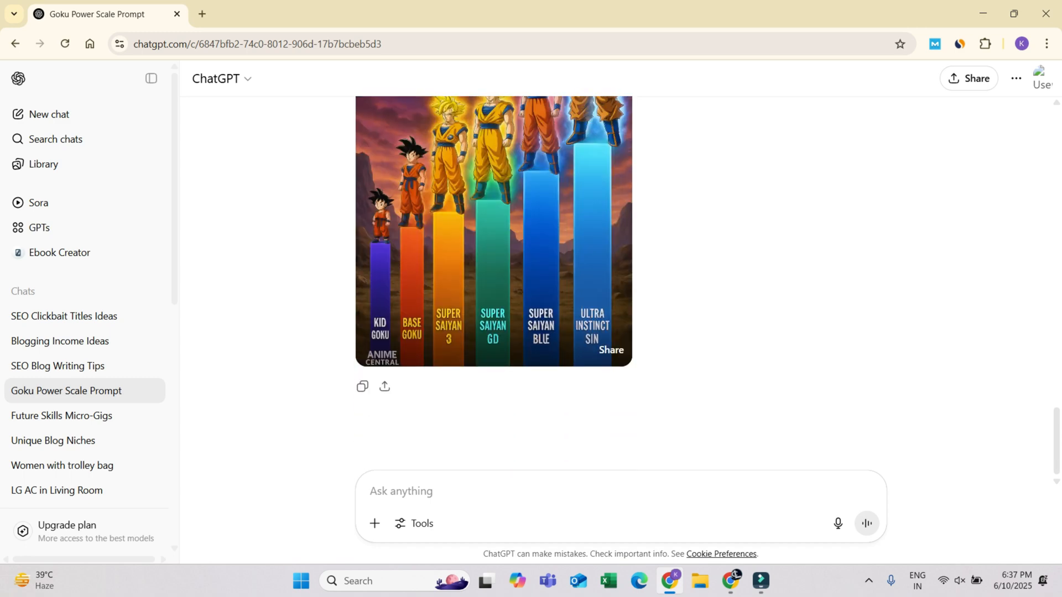
scroll(494, 282, "up", 3)
scroll(357, 477, "up", 15)
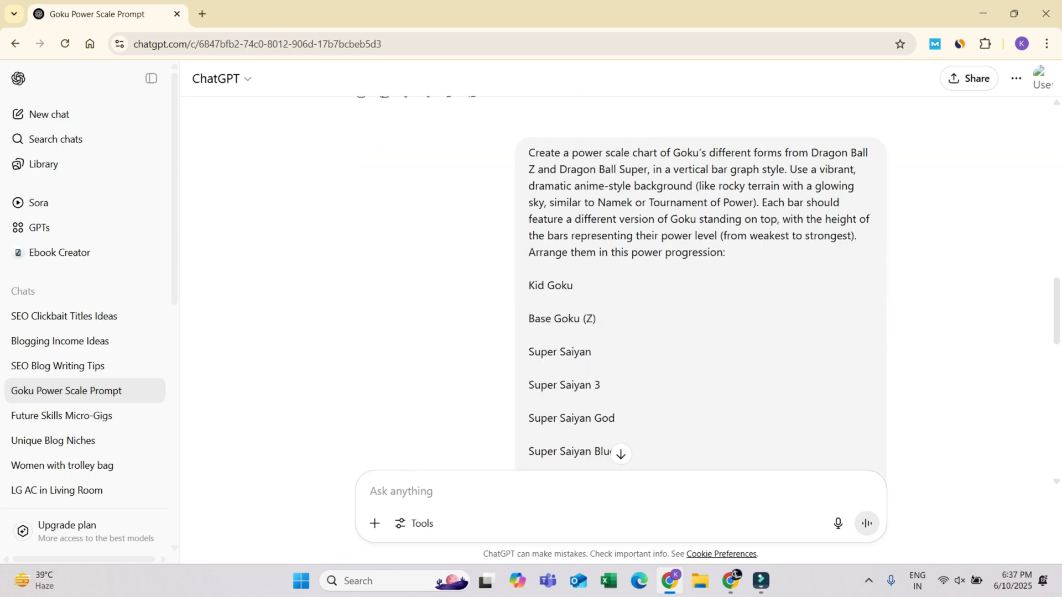
scroll(356, 477, "up", 8)
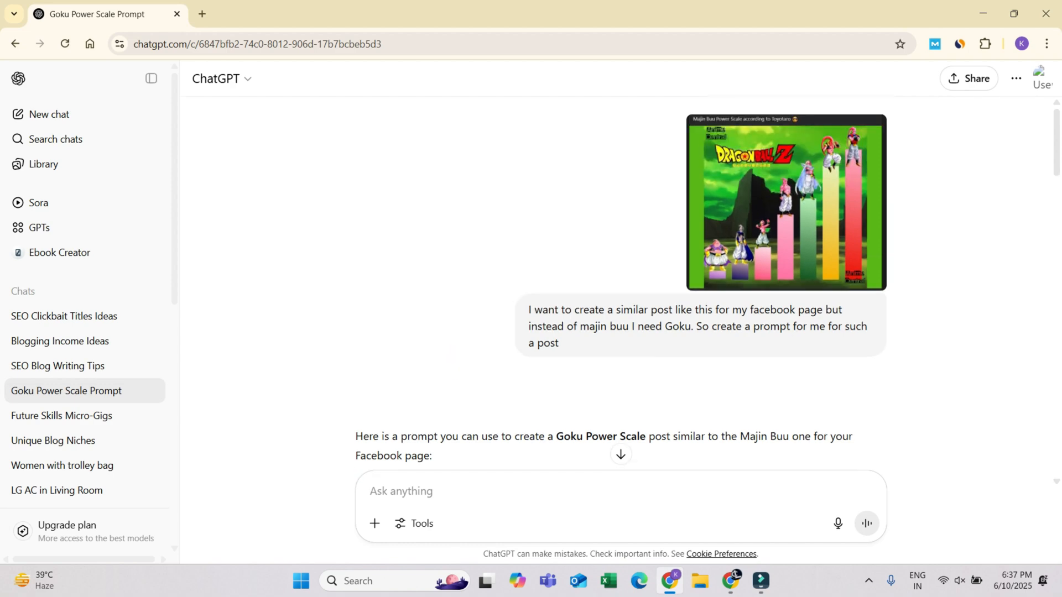
- Review the resubmitted Goku prompt and its image again and return to the original request with the Majin Buu image
scroll(356, 476, "down", 6)
scroll(356, 477, "down", 10)
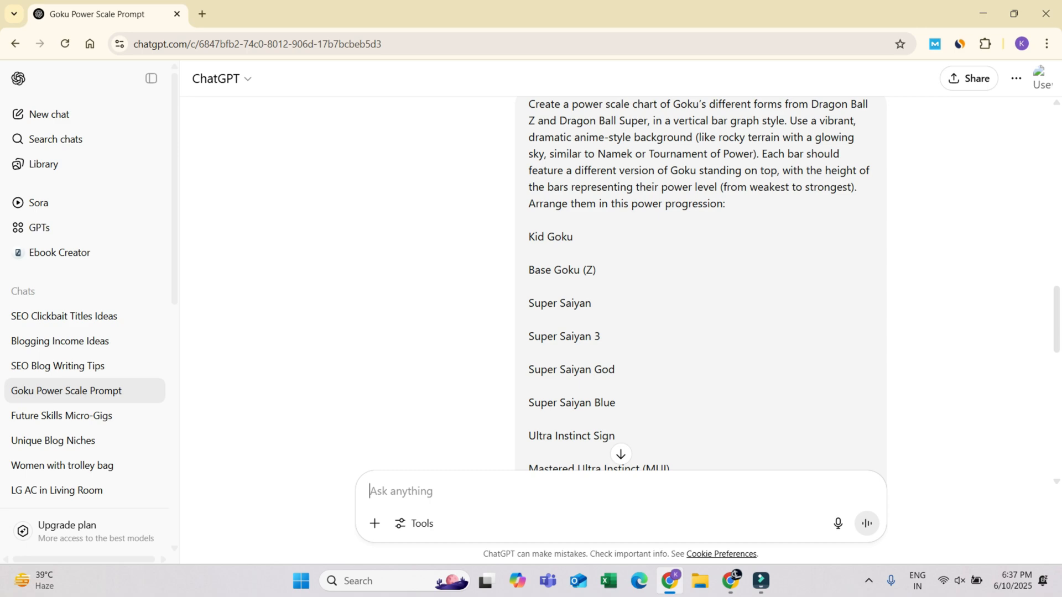
scroll(620, 297, "down", 4)
scroll(620, 296, "down", 8)
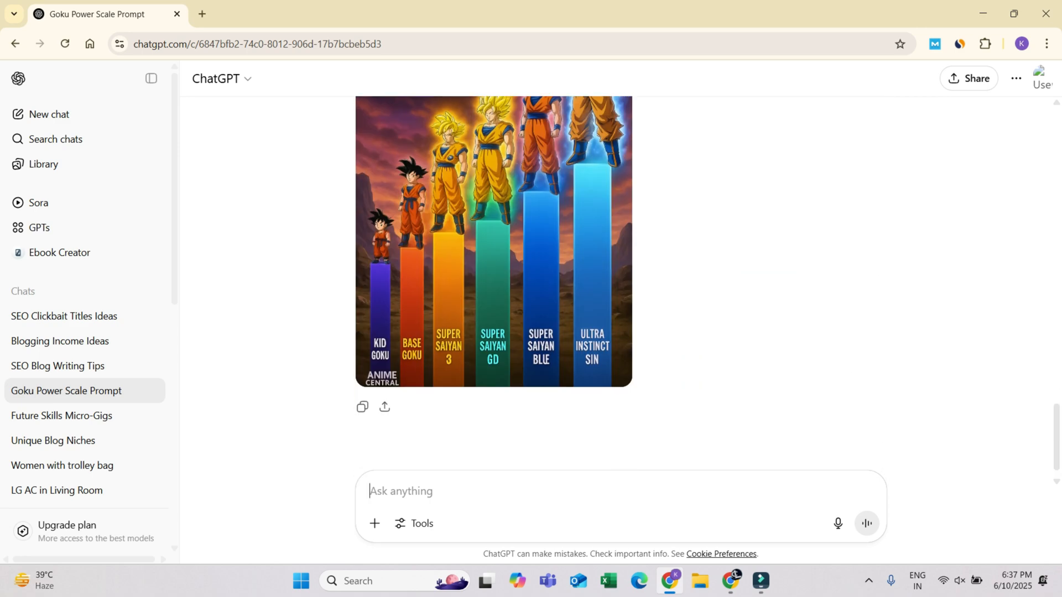
scroll(620, 297, "up", 3)
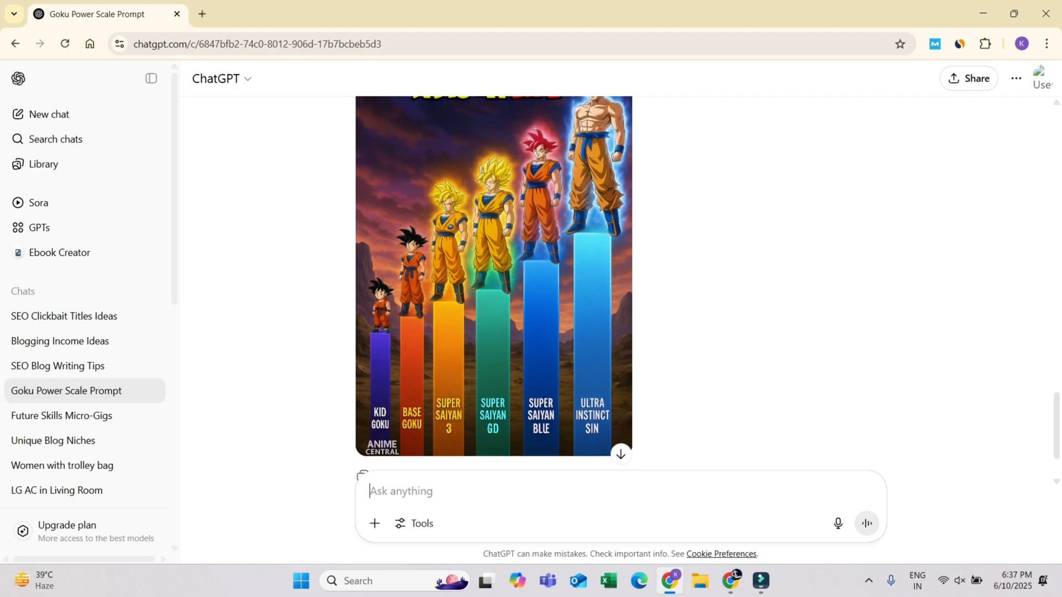
scroll(621, 297, "up", 8)
scroll(620, 297, "up", 15)
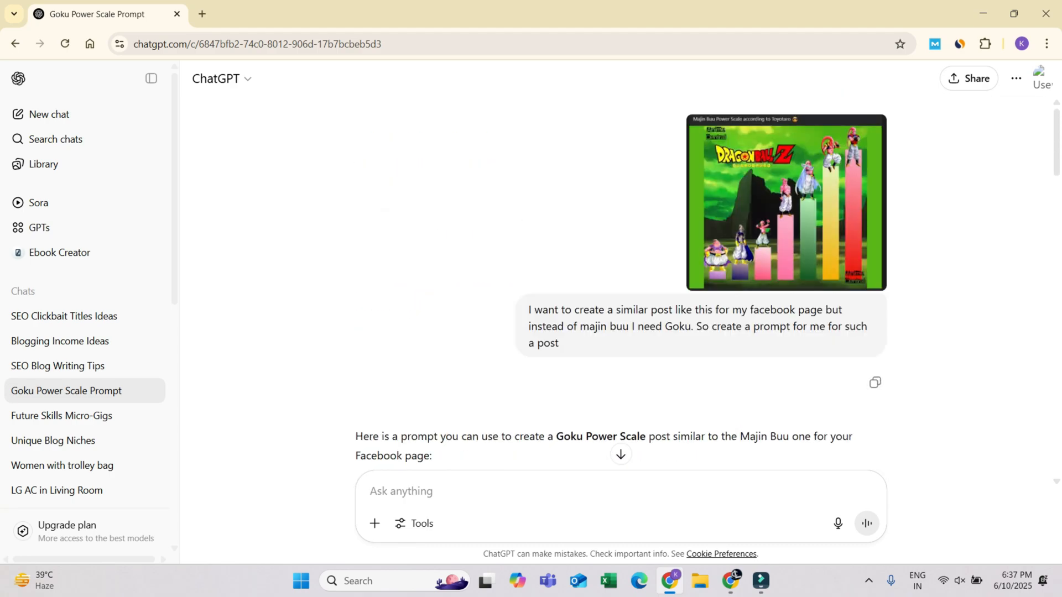
- Highlight the sentence "So create a prompt for me for such a post" in the first request
scroll(620, 297, "down", 9)
scroll(621, 297, "up", 7)
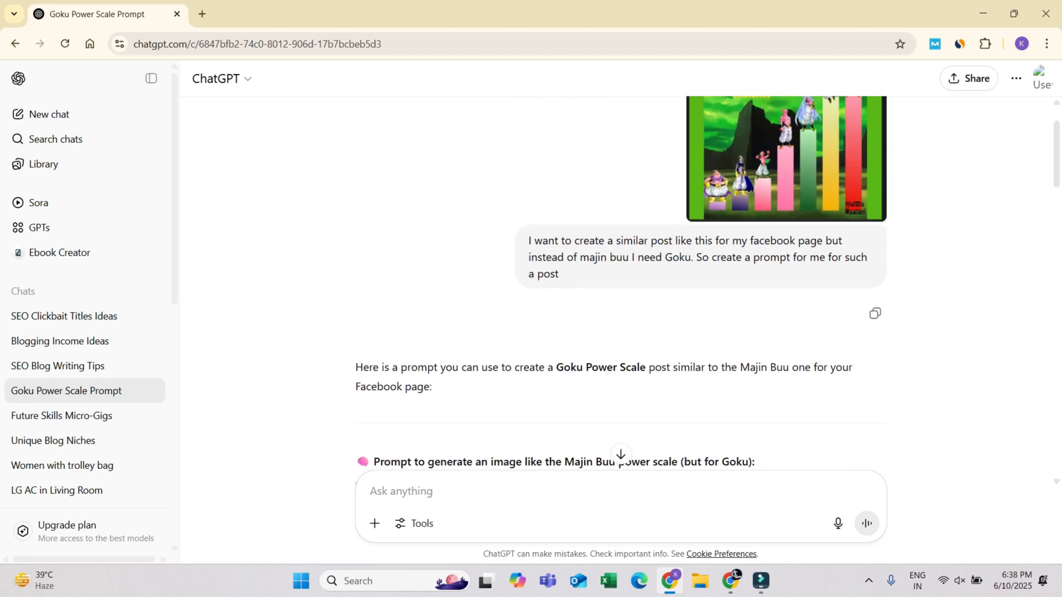
left_click_drag(701, 257, 856, 257)
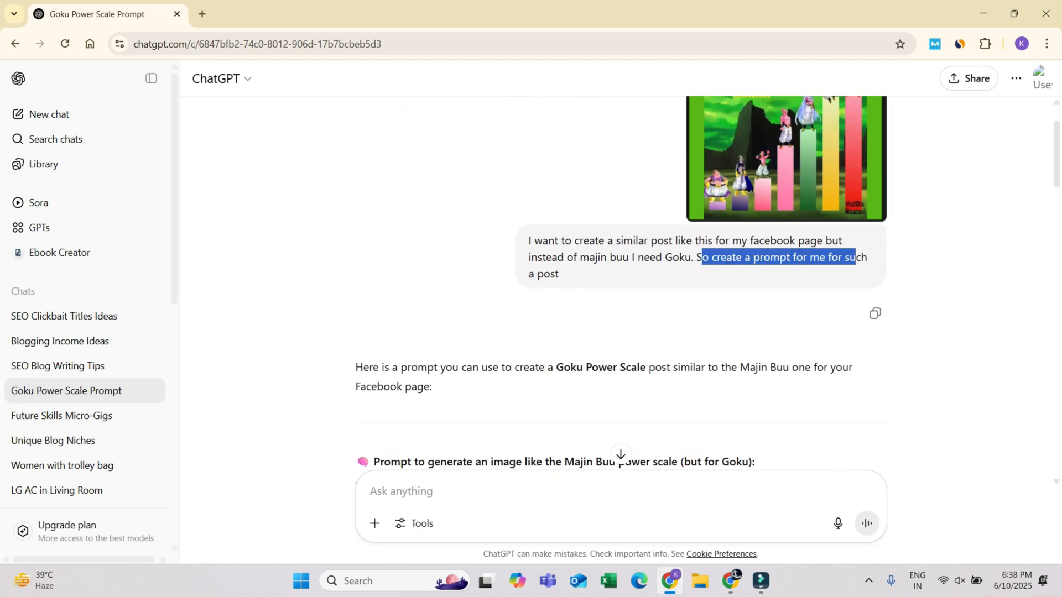
left_click(856, 257)
left_click_drag(696, 257, 559, 274)
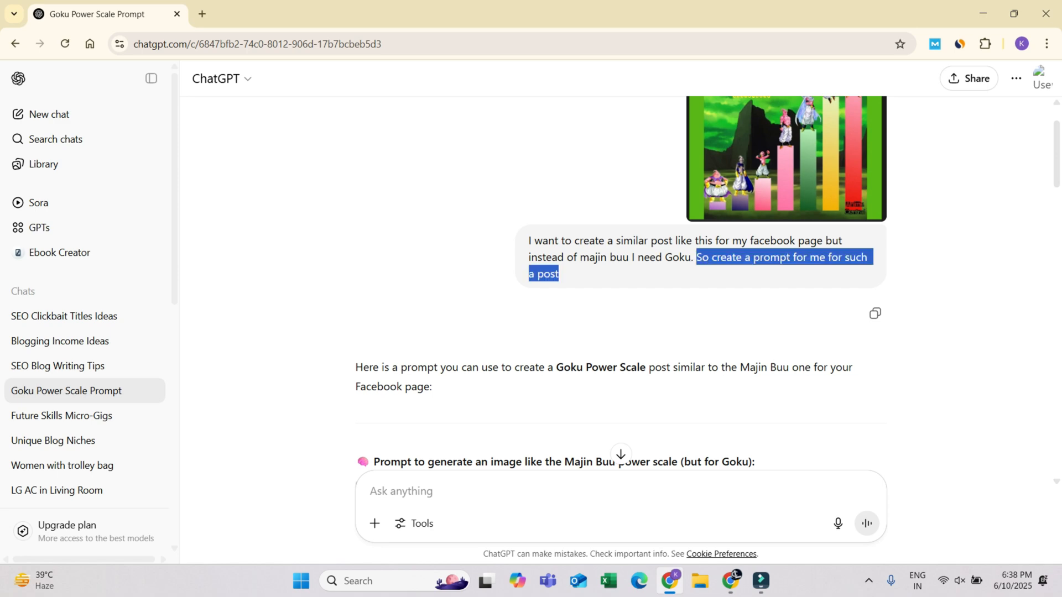
- Follow the resubmitted power scale prompt down to its "Image created" result and examine the full Goku chart
scroll(559, 273, "down", 8)
scroll(619, 277, "down", 5)
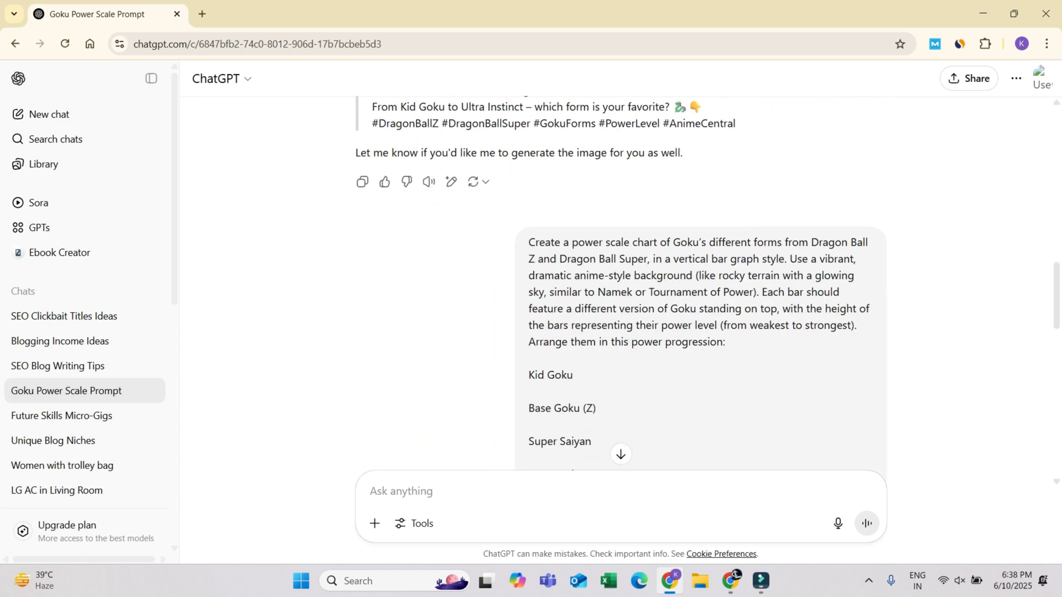
scroll(620, 276, "up", 3)
scroll(619, 276, "down", 10)
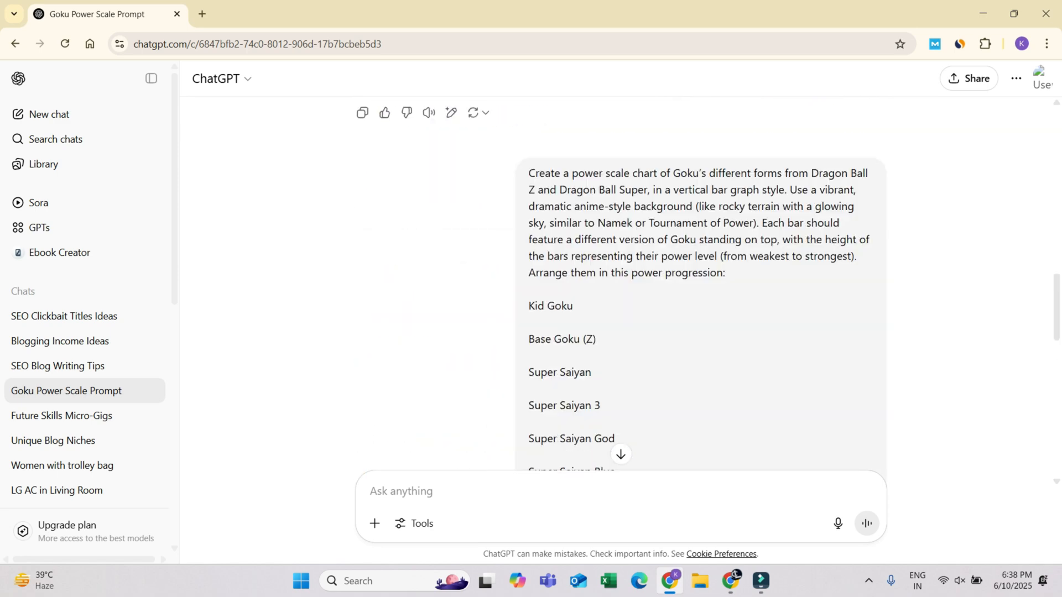
scroll(495, 277, "down", 3)
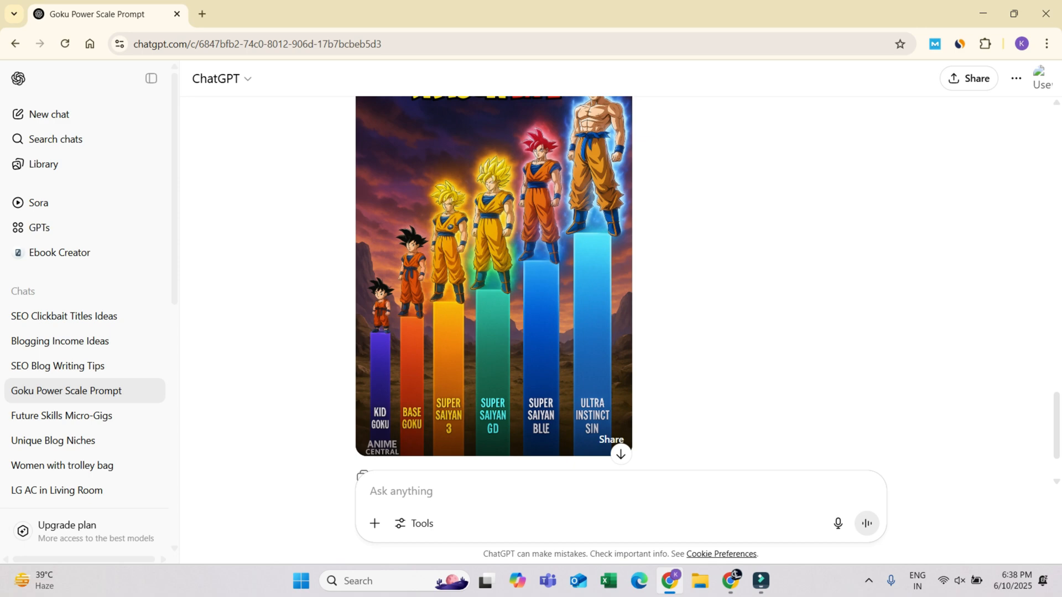
scroll(619, 277, "up", 3)
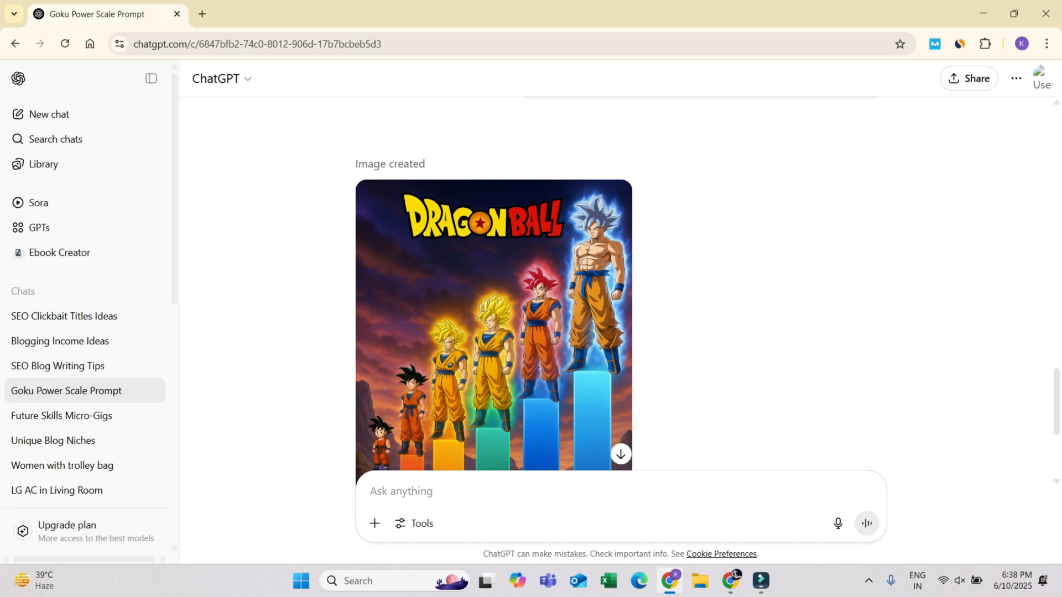
scroll(619, 276, "down", 1)
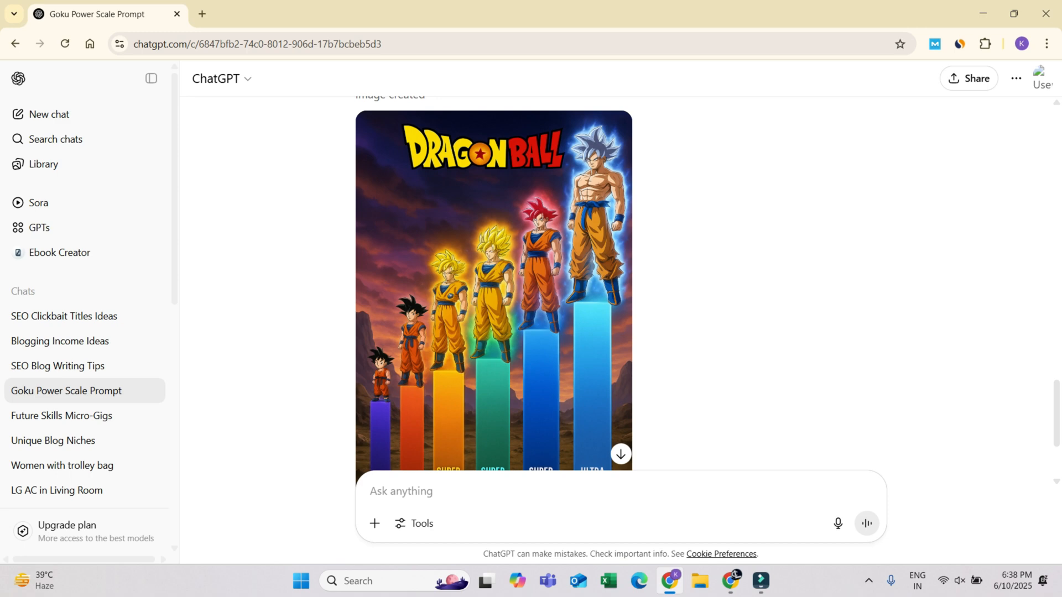
- Switch to the Facebook window with the DMarketing Wall page and examine its follower count and recent posts
left_click(730, 581)
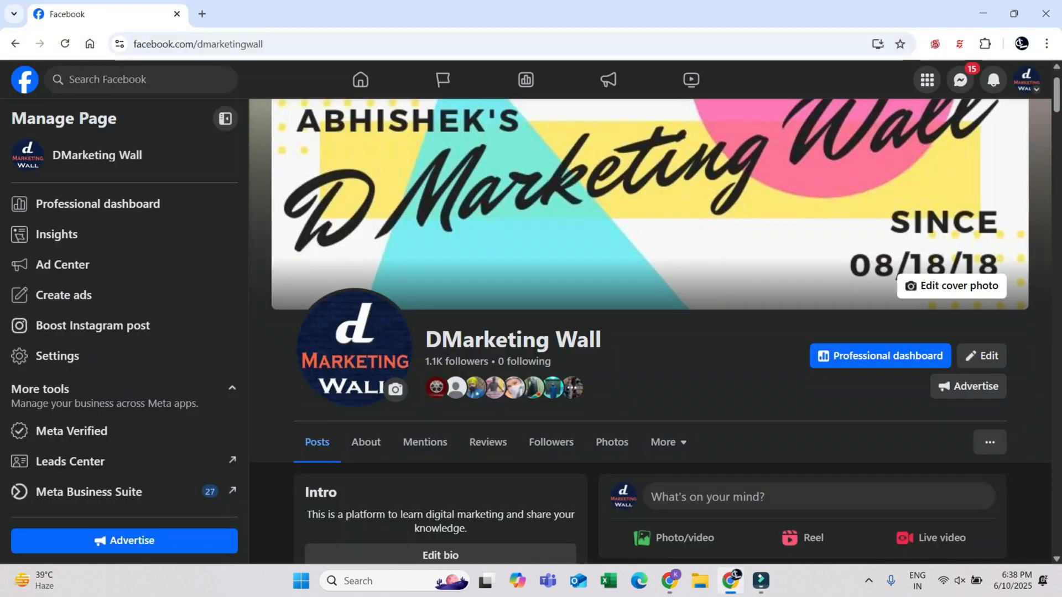
scroll(652, 332, "down", 4)
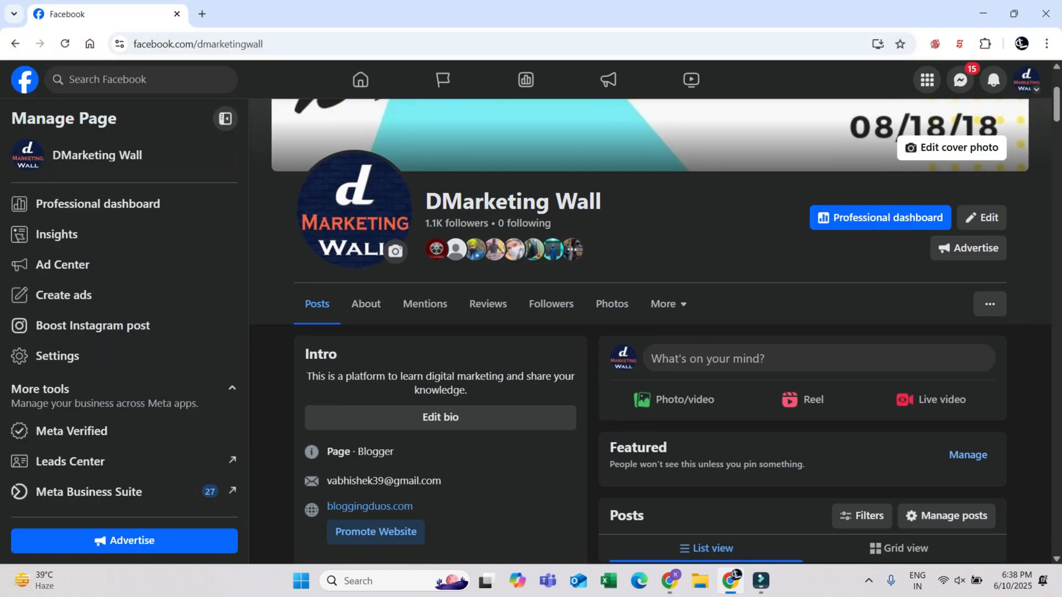
left_click_drag(425, 223, 485, 223)
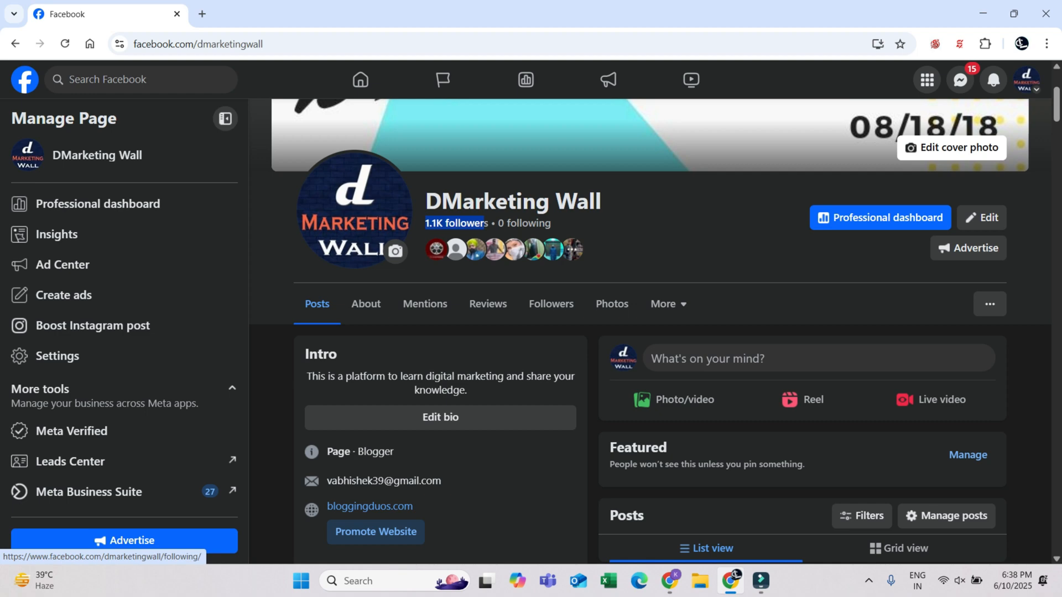
scroll(652, 332, "down", 10)
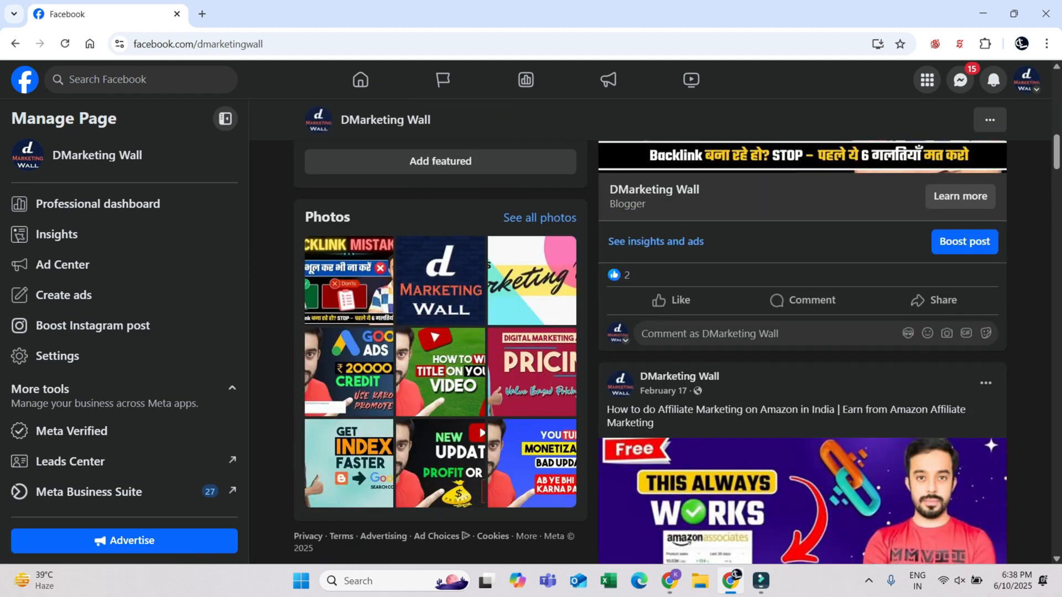
- Compare the posting dates of the page's Backlink Mistakes post and the Amazon affiliate marketing post below it
scroll(663, 256, "down", 2)
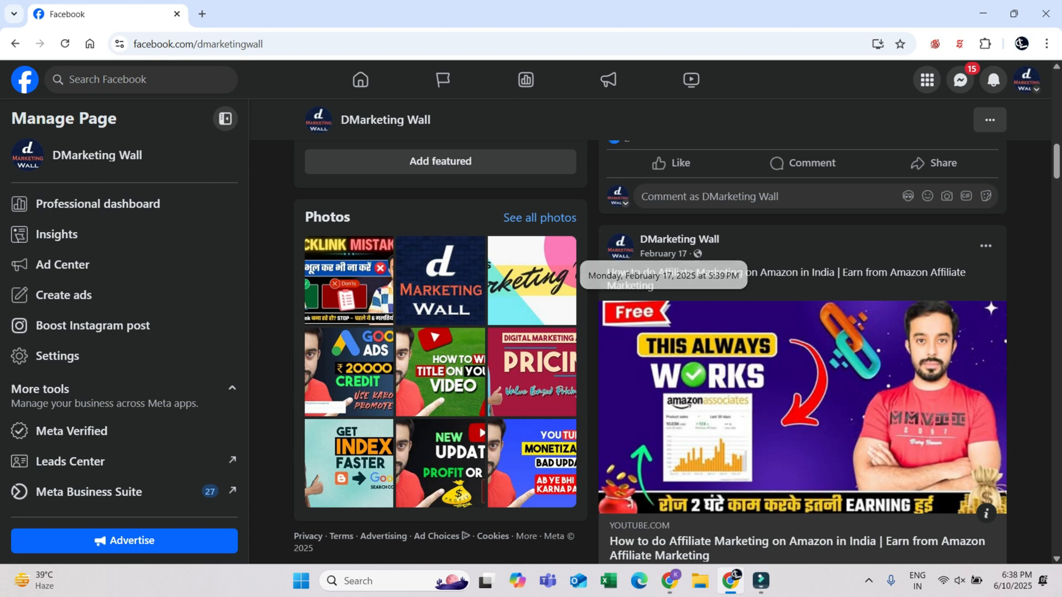
scroll(663, 332, "up", 5)
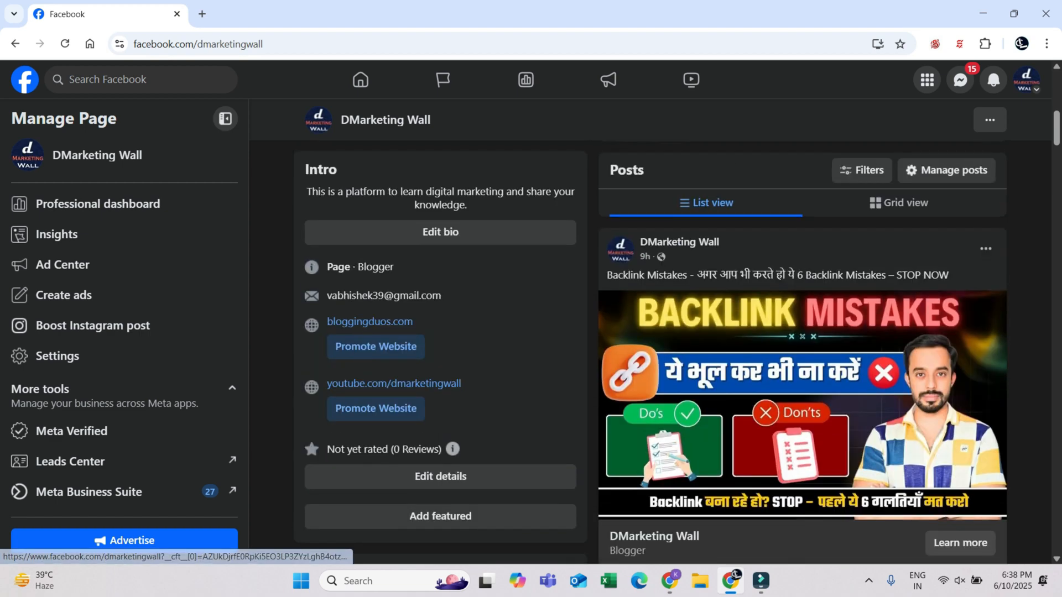
scroll(645, 188, "down", 1)
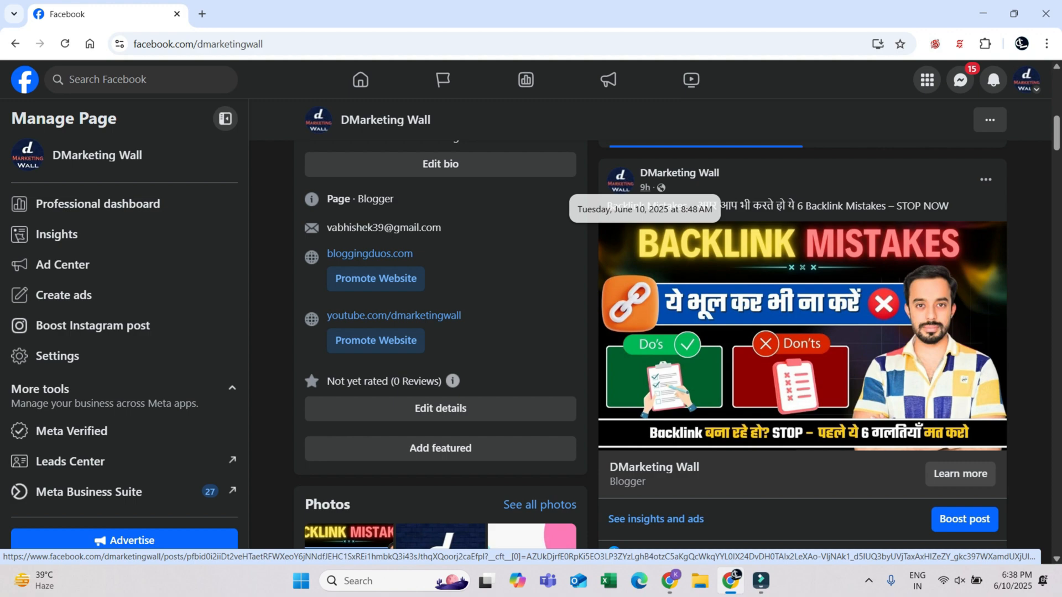
scroll(644, 188, "down", 4)
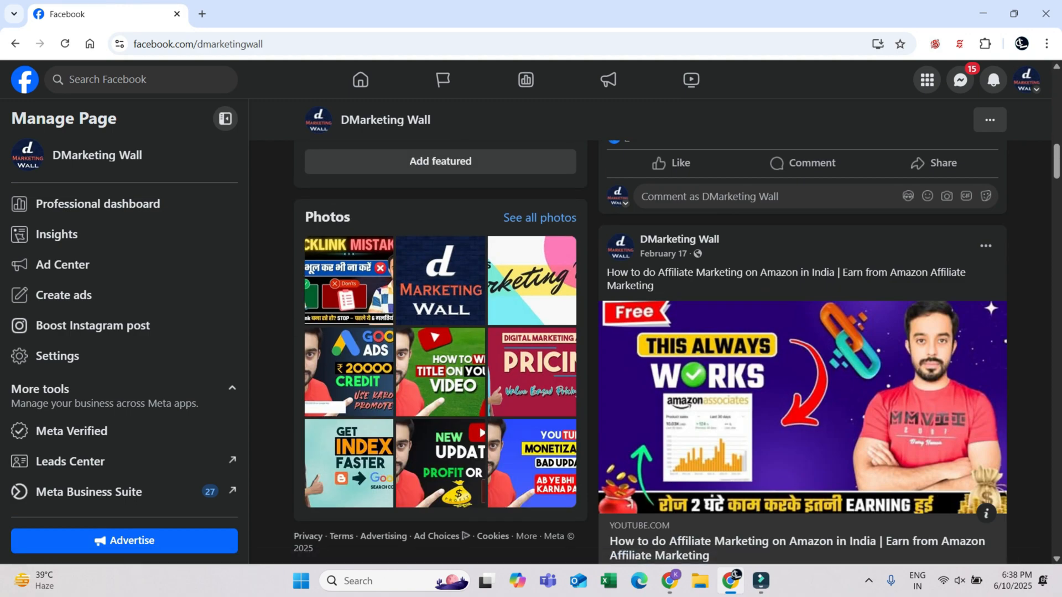
scroll(645, 188, "up", 4)
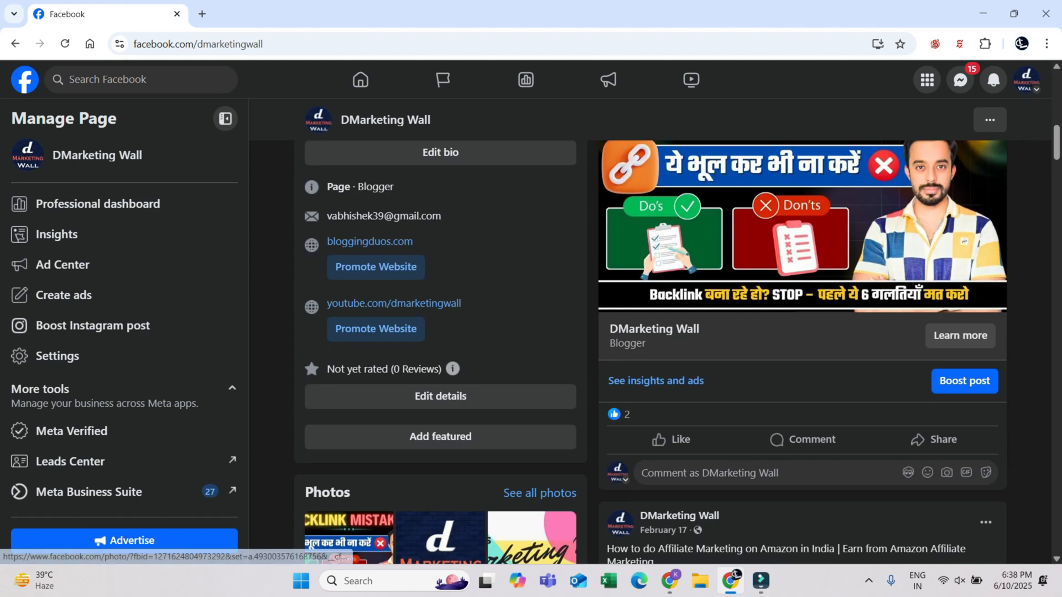
scroll(645, 188, "up", 1)
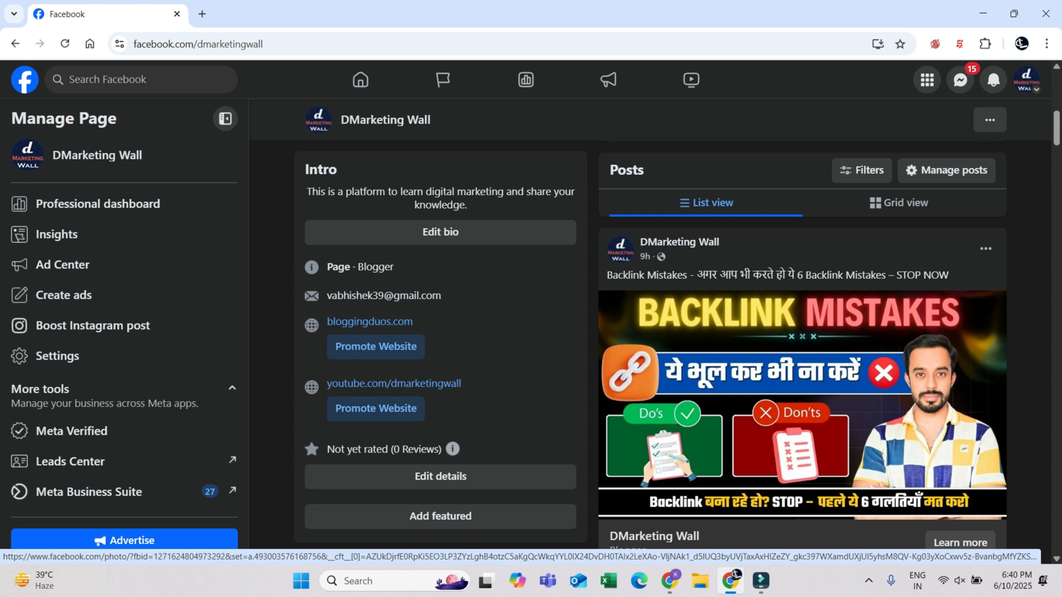
scroll(760, 365, "down", 1)
right_click(760, 365)
key("Escape")
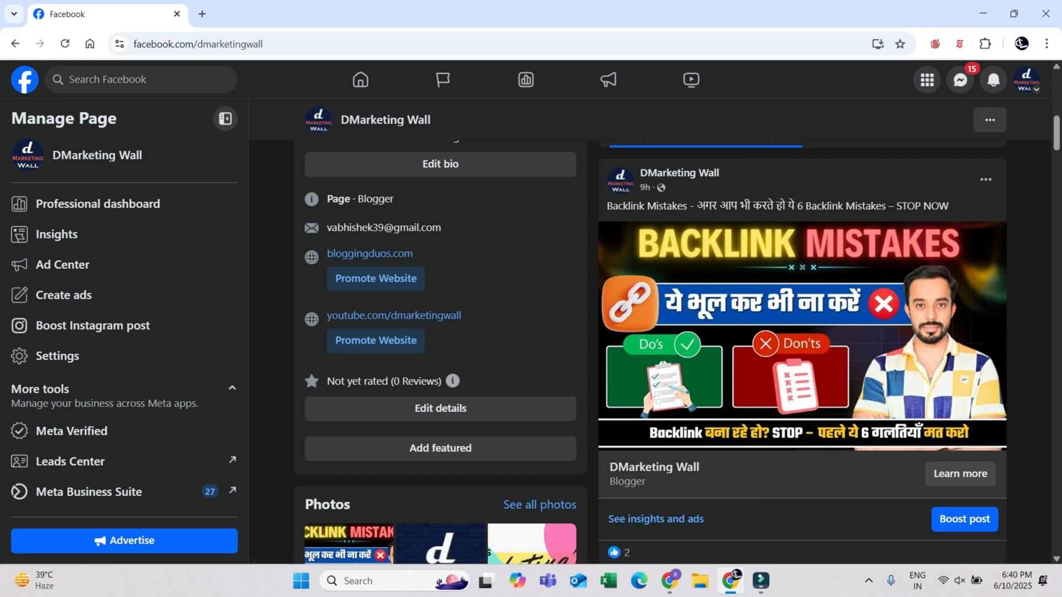
scroll(610, 466, "down", 3)
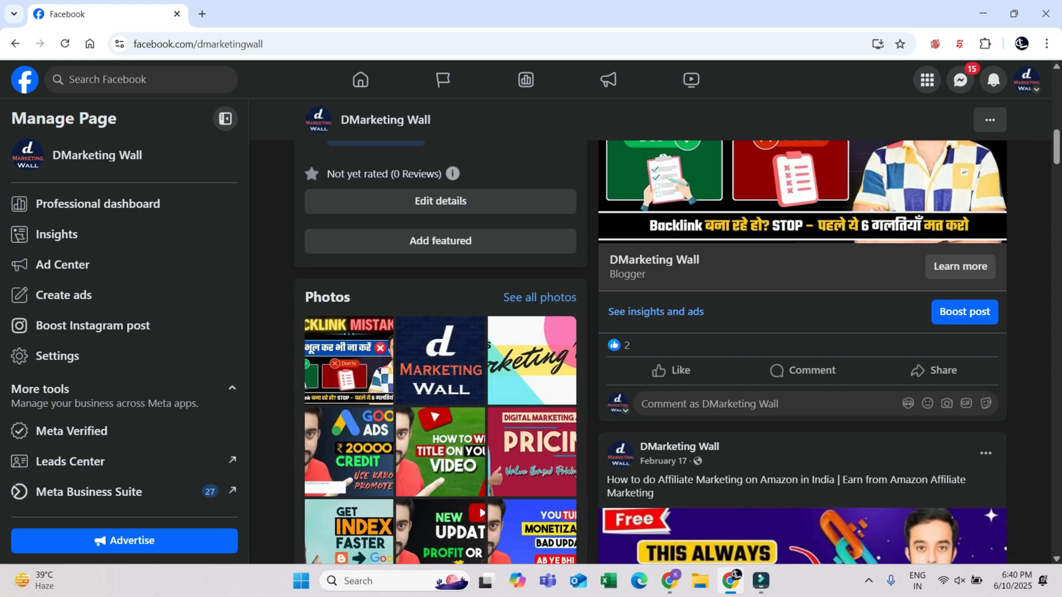
mouse_move(613, 367)
scroll(802, 354, "up", 2)
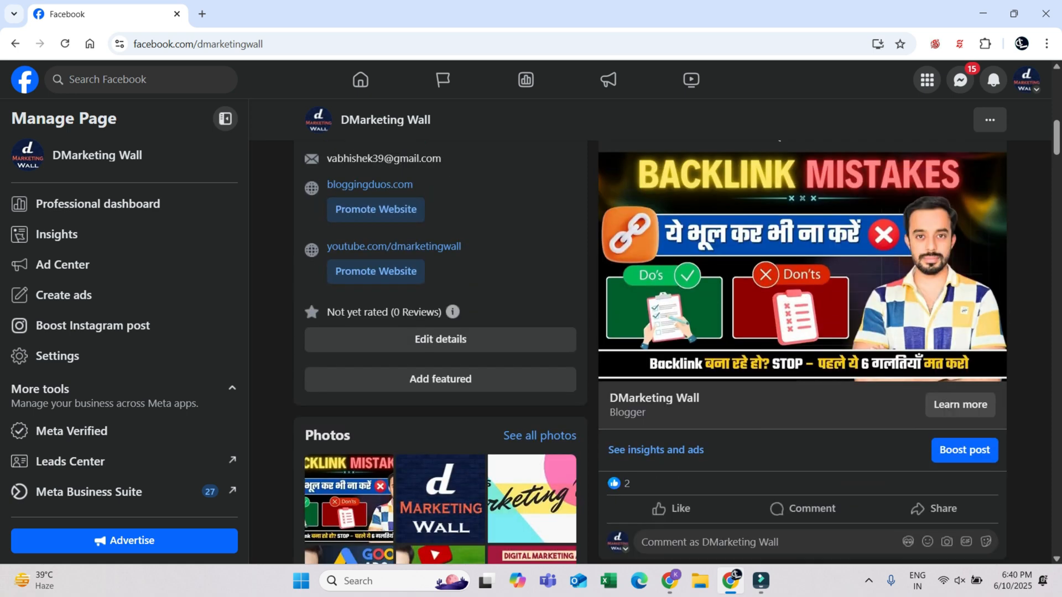
scroll(802, 353, "up", 2)
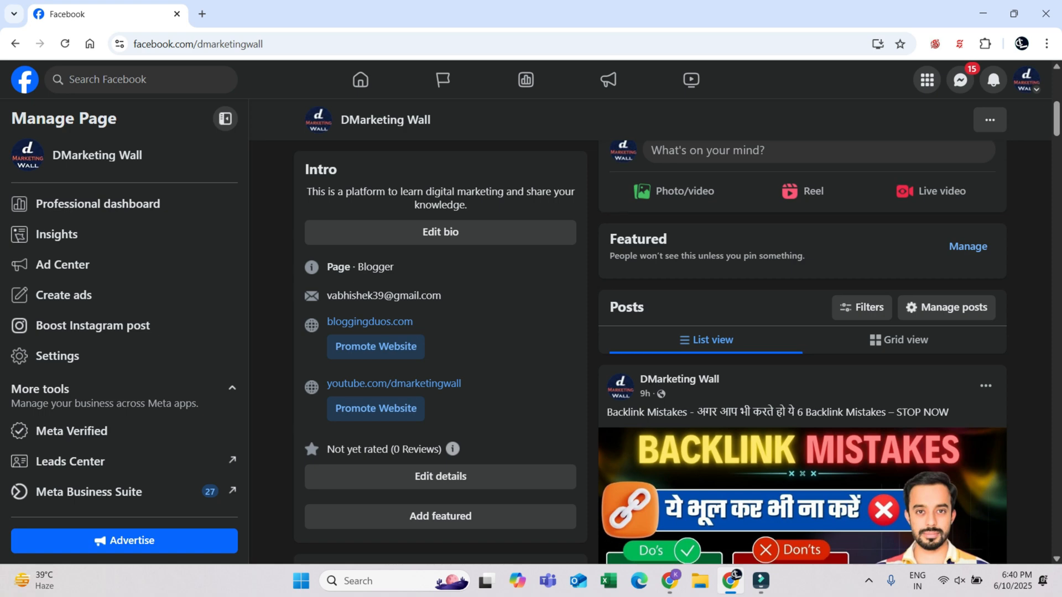
scroll(651, 352, "down", 1)
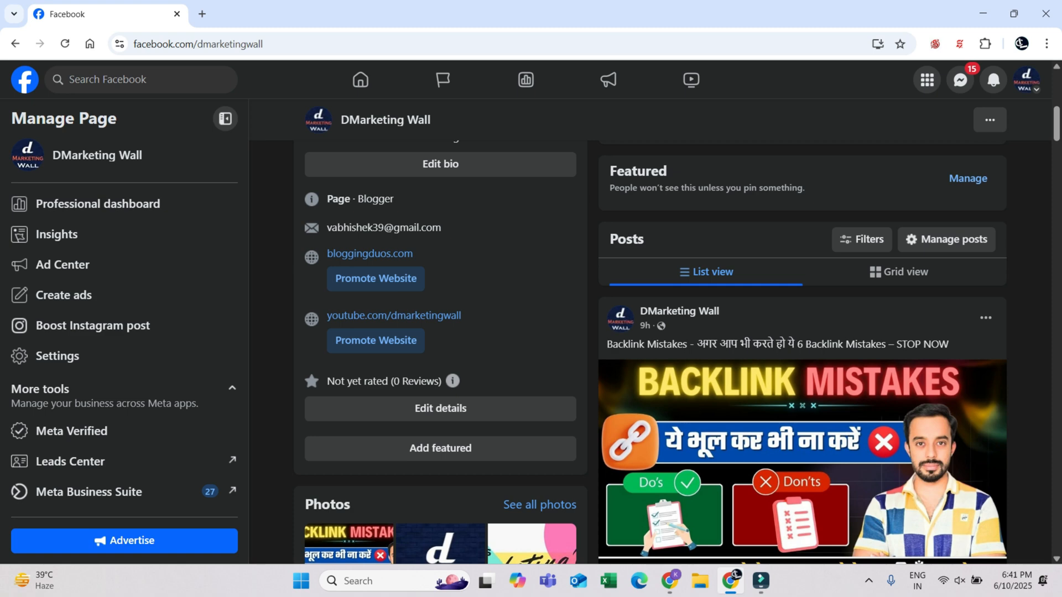
- Look through the DMarketing Wall page from its header down to the older web hosting and Windows VPN posts
scroll(801, 399, "up", 5)
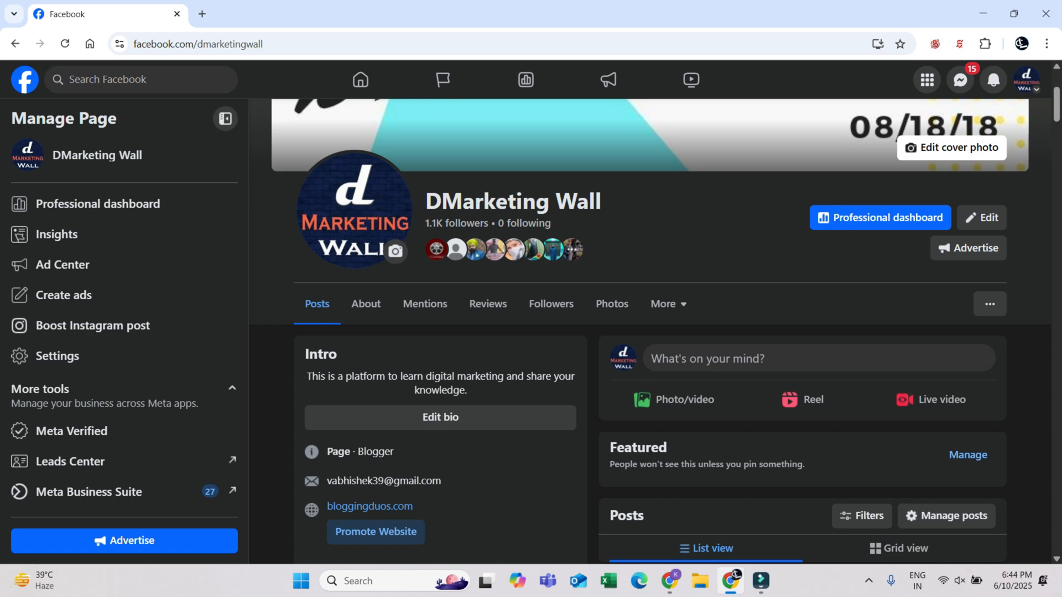
scroll(801, 387, "up", 3)
scroll(801, 387, "down", 10)
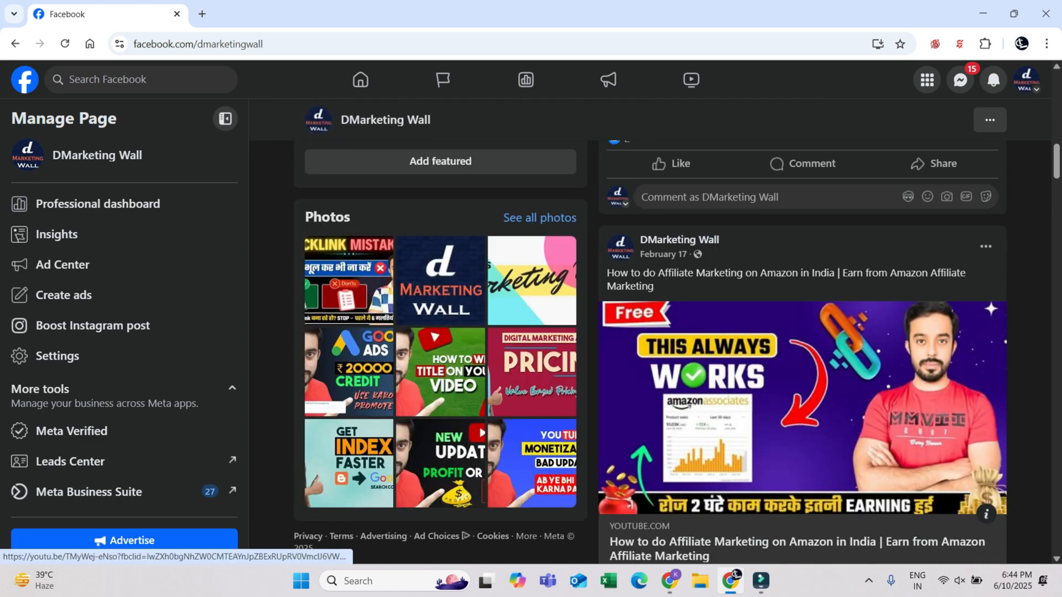
scroll(802, 387, "down", 9)
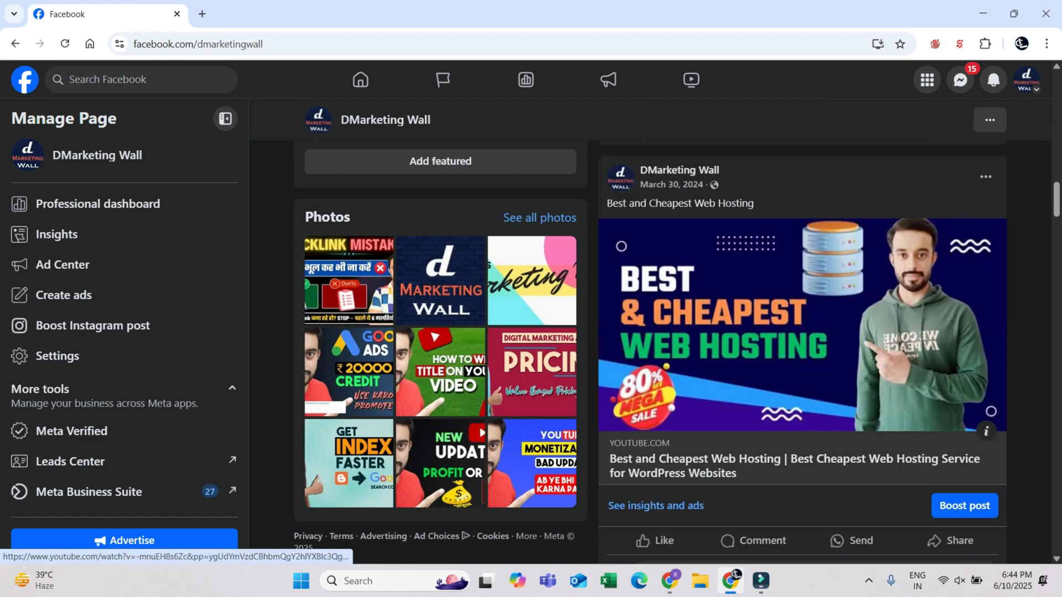
scroll(802, 387, "down", 9)
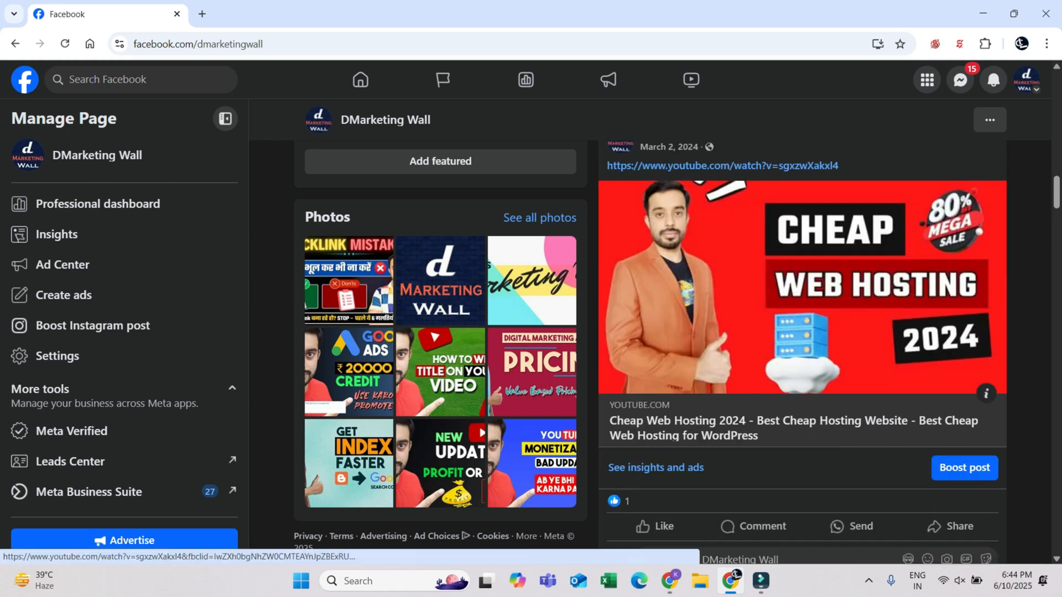
scroll(801, 354, "down", 6)
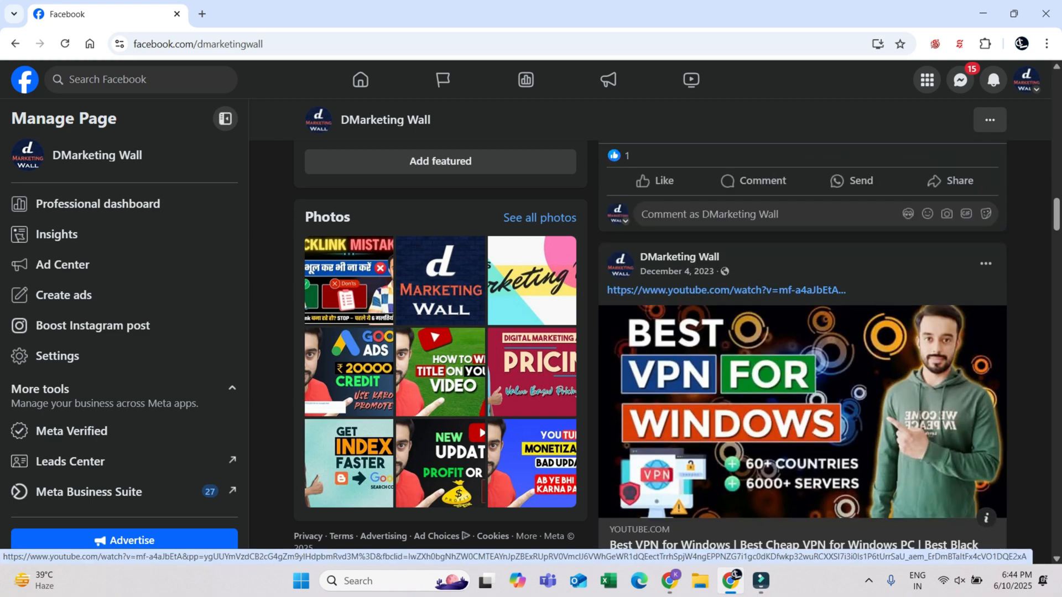